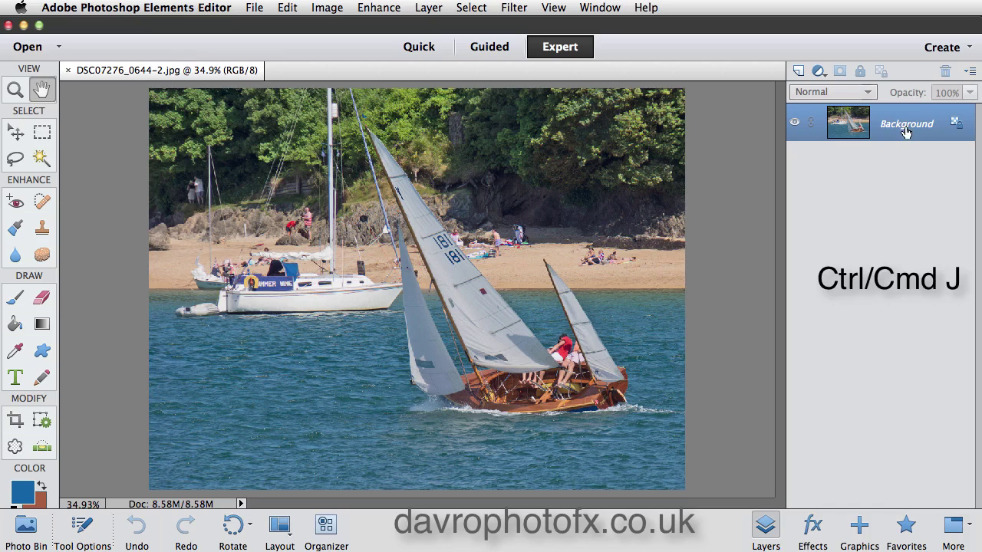
Duplicate the Background layer twice and rename the topmost copy as Sketch
{"action": "key", "text": "super+j"}
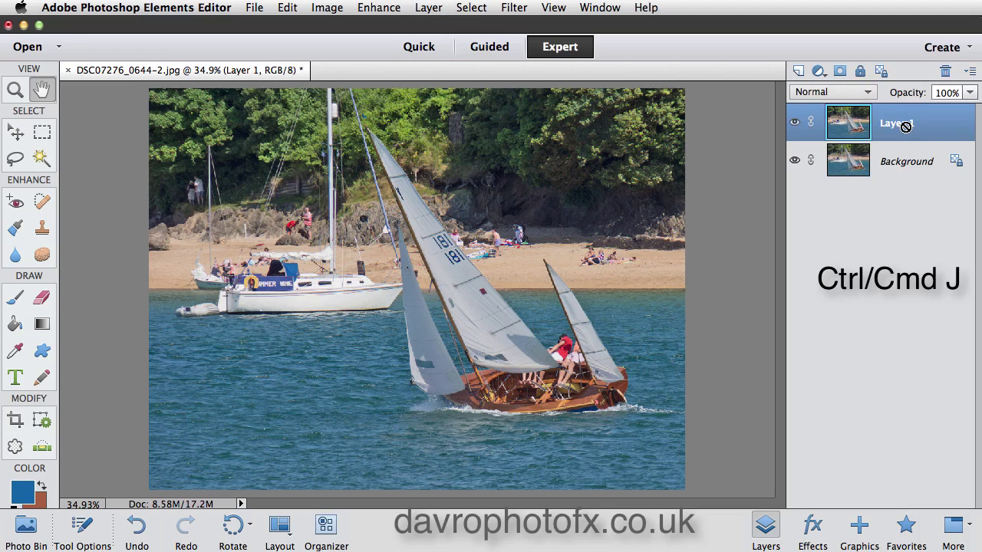
{"action": "key", "text": "super+j"}
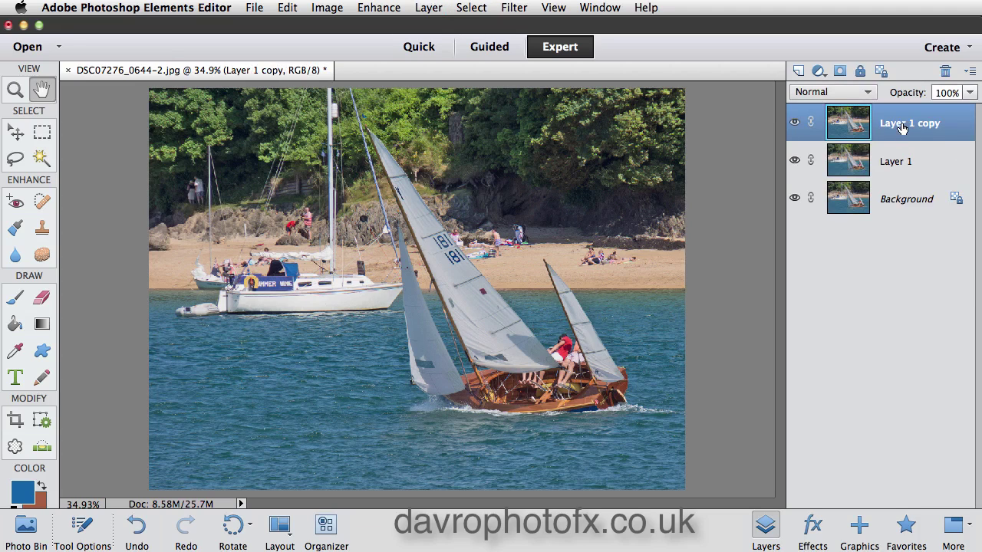
{"action": "double_click", "coordinate": [901, 125]}
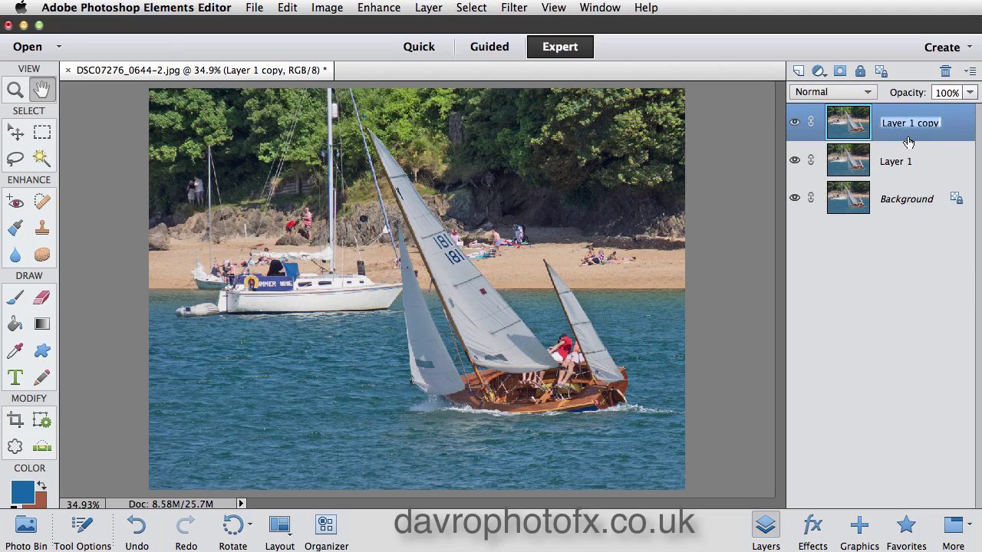
{"action": "type", "text": "Sketch"}
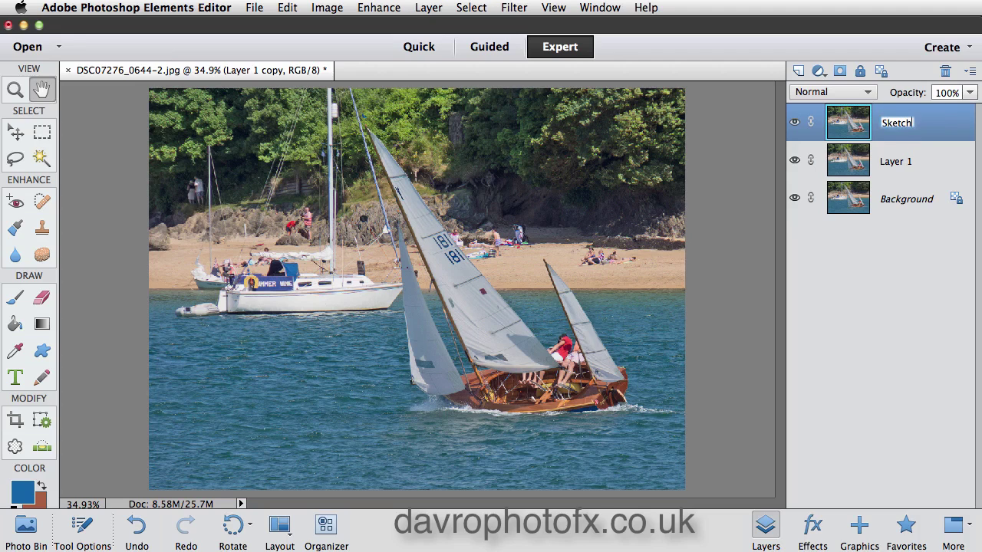
{"action": "key", "text": "Return"}
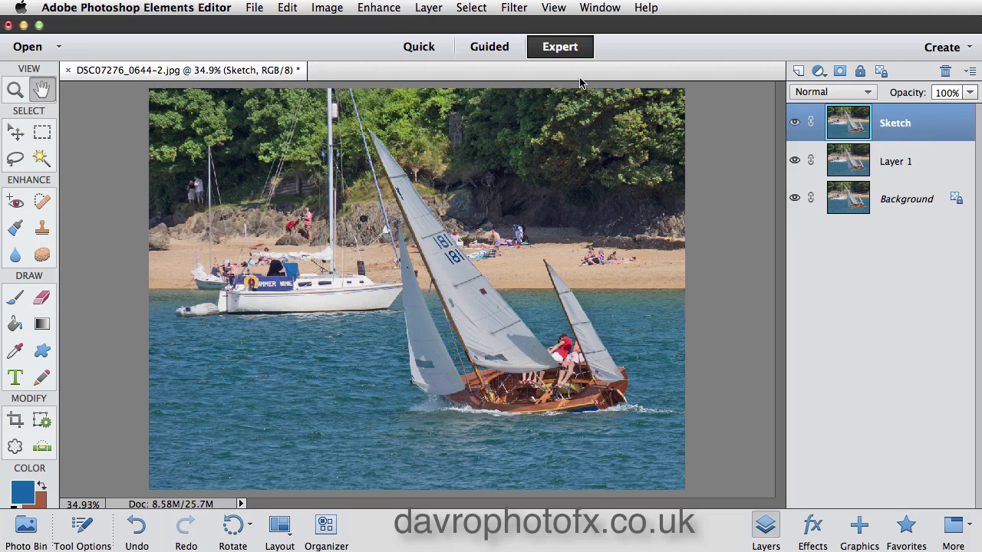
Start the Smart Blur filter on the Sketch layer and set its mode to Edge Only
{"action": "left_click", "coordinate": [516, 9]}
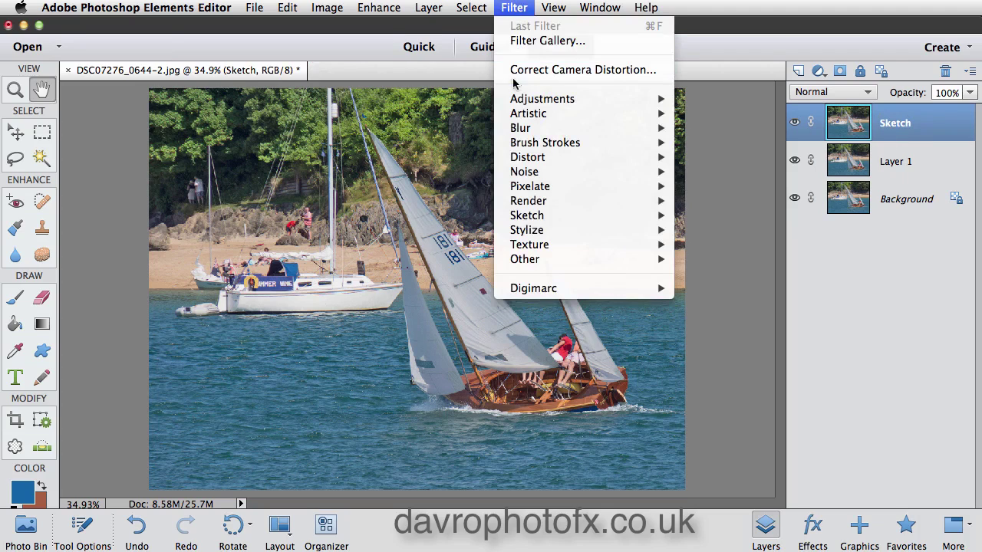
{"action": "mouse_move", "coordinate": [519, 129]}
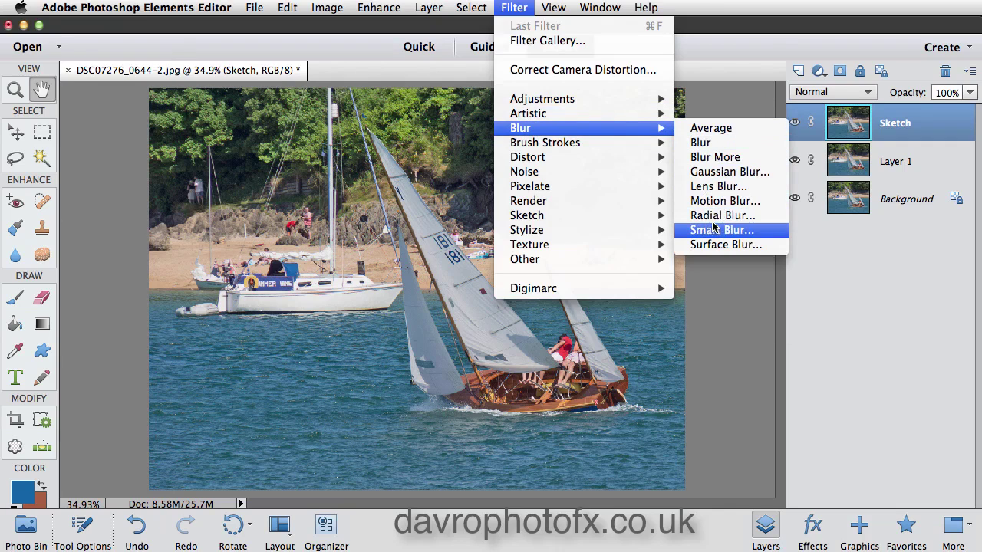
{"action": "left_click", "coordinate": [713, 230]}
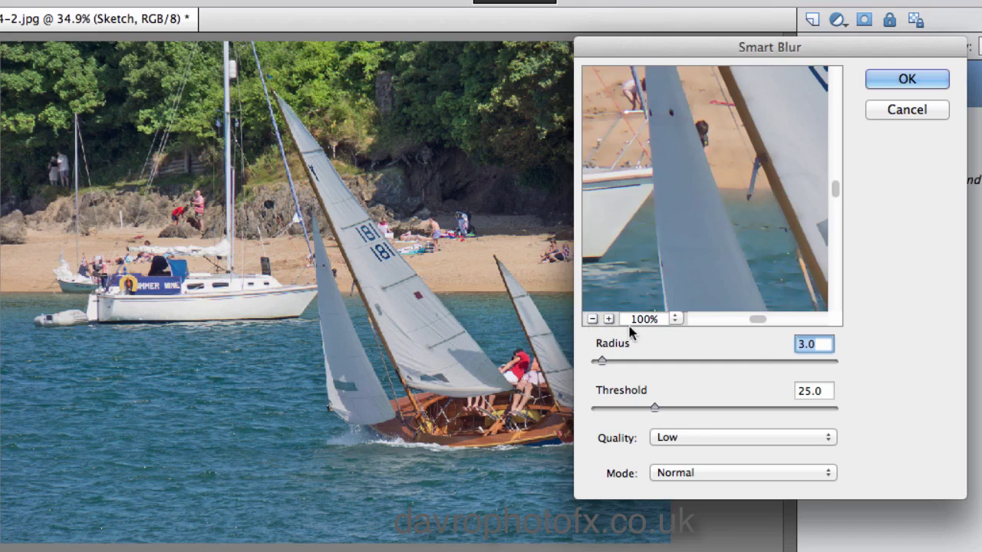
{"action": "left_click", "coordinate": [676, 319]}
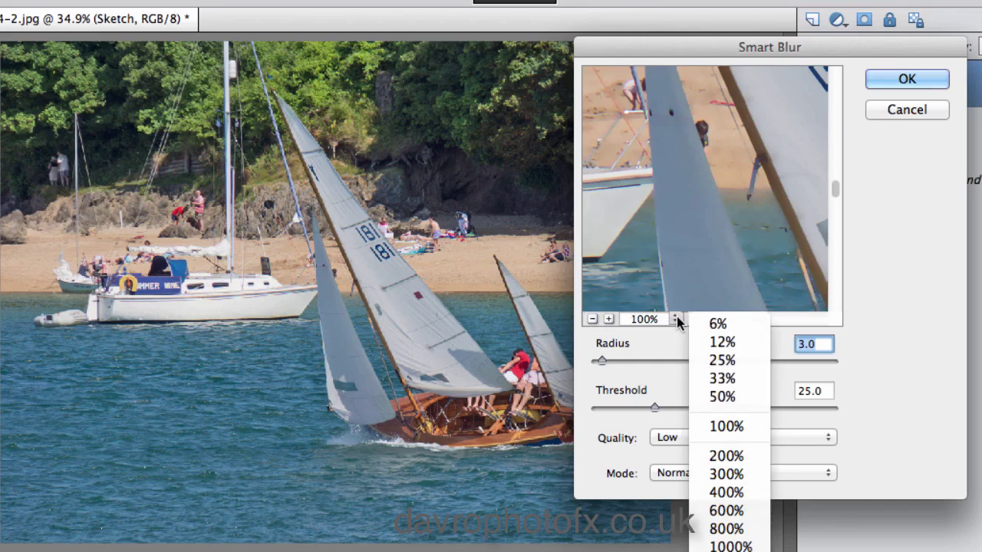
{"action": "left_click", "coordinate": [712, 360]}
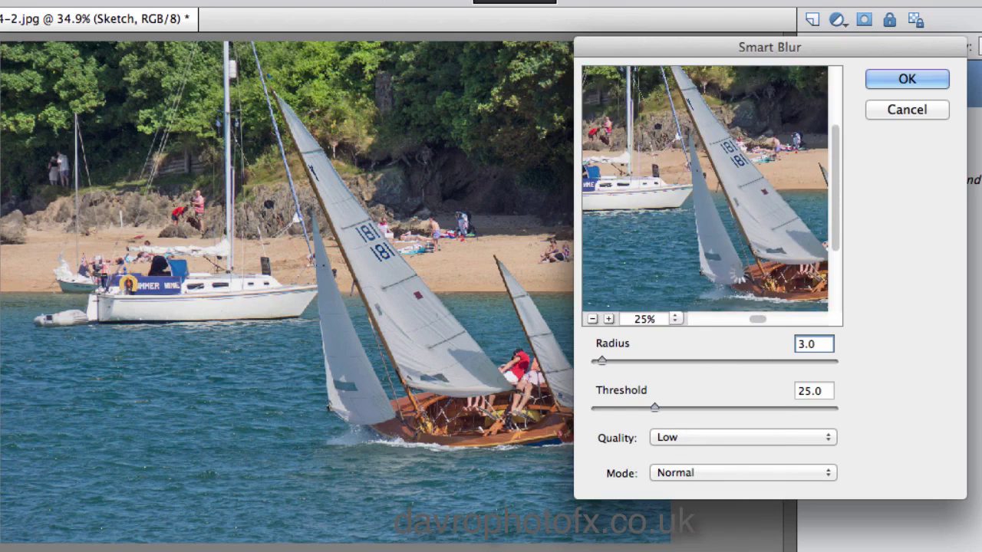
{"action": "left_click_drag", "start_coordinate": [728, 274], "coordinate": [682, 250]}
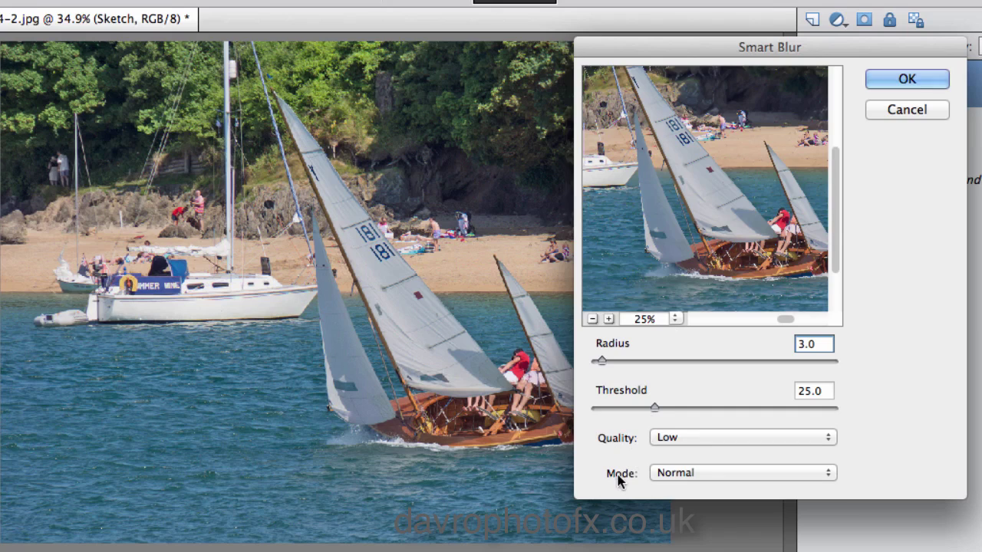
{"action": "left_click", "coordinate": [664, 474]}
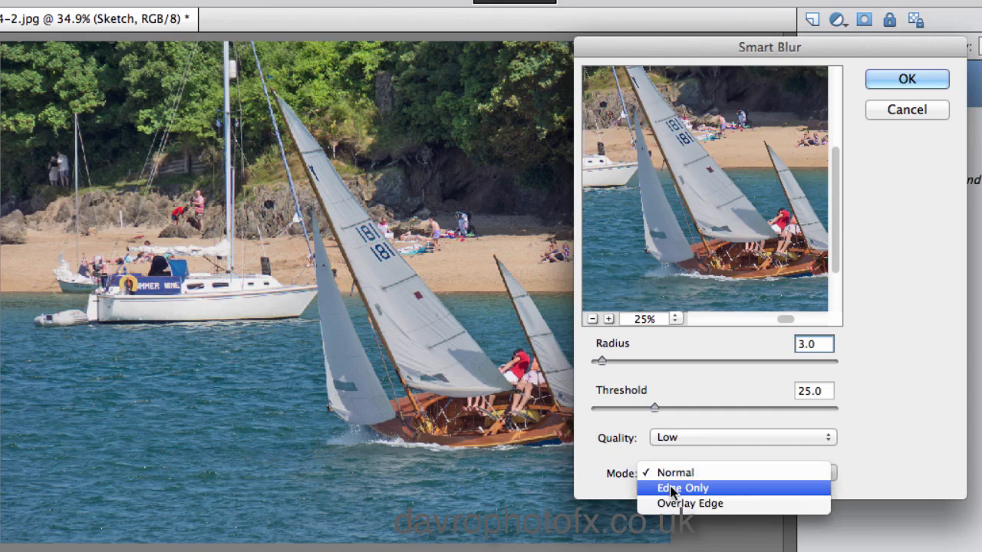
{"action": "left_click", "coordinate": [673, 489]}
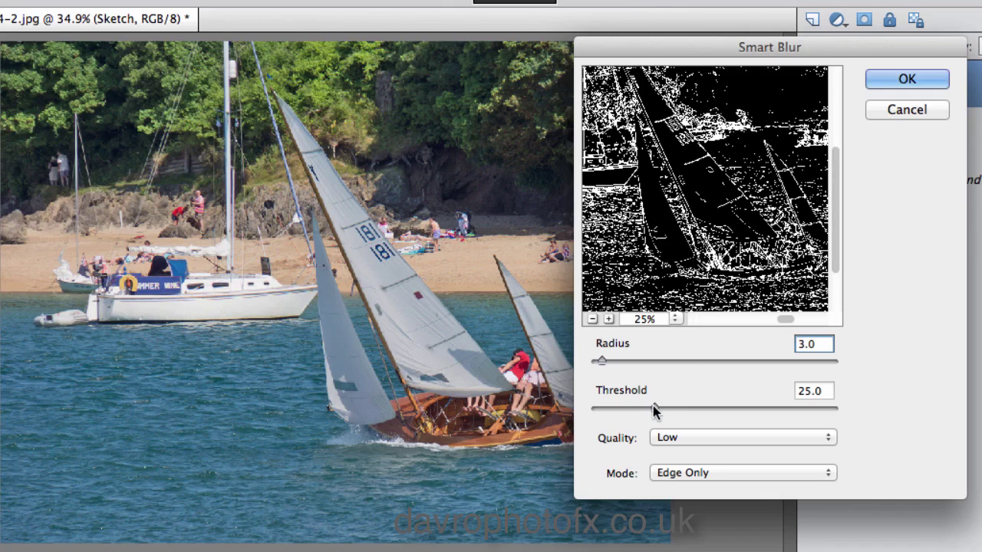
Apply the Smart Blur with radius 8.1 and threshold 62.3, and invert the Sketch layer's colours
{"action": "left_click_drag", "start_coordinate": [653, 411], "coordinate": [729, 406]}
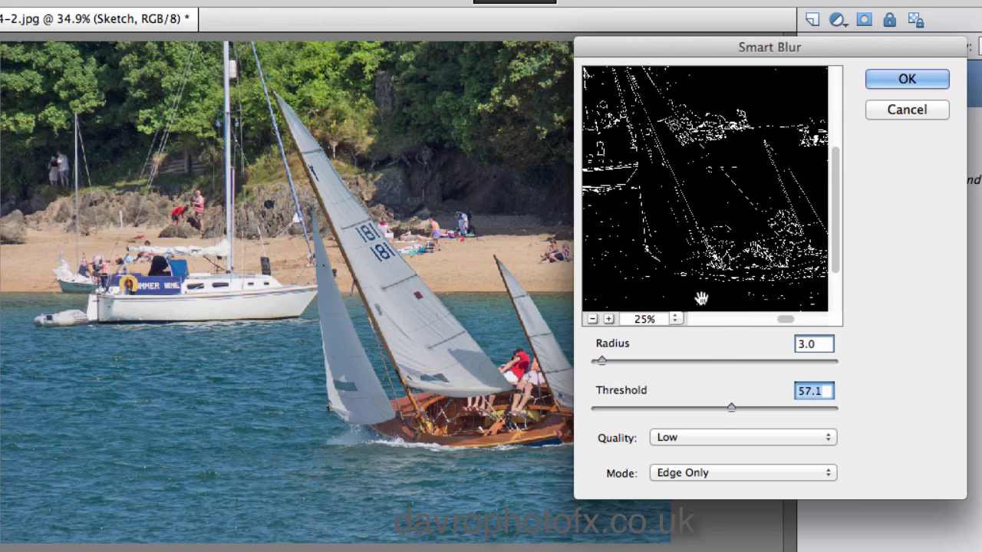
{"action": "left_click", "coordinate": [603, 364]}
{"action": "left_click_drag", "start_coordinate": [614, 359], "coordinate": [615, 358]}
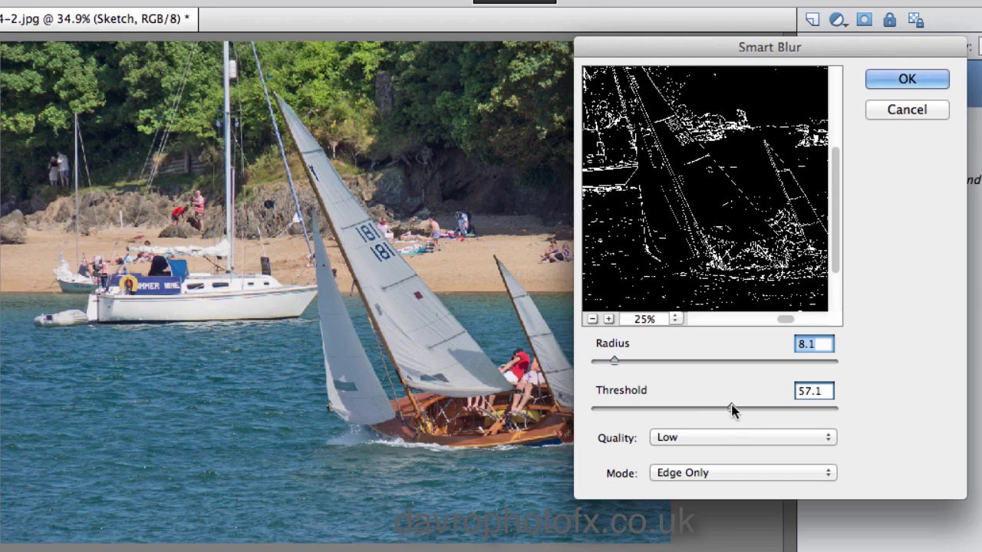
{"action": "left_click_drag", "start_coordinate": [731, 407], "coordinate": [743, 409]}
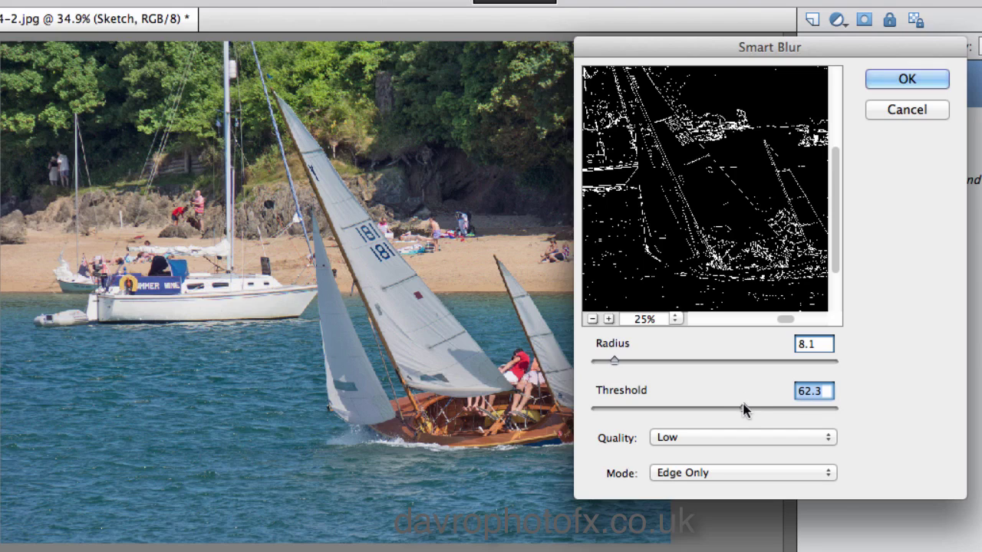
{"action": "mouse_move", "coordinate": [699, 269]}
{"action": "left_mouse_down"}
{"action": "mouse_move", "coordinate": [675, 266]}
{"action": "mouse_move", "coordinate": [683, 272]}
{"action": "left_mouse_up"}
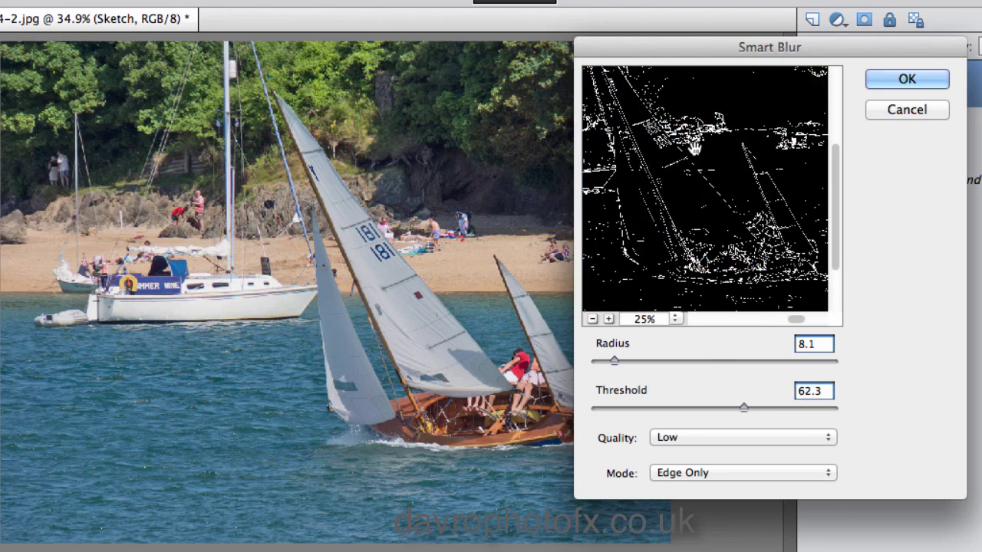
{"action": "left_click_drag", "start_coordinate": [694, 148], "coordinate": [699, 228]}
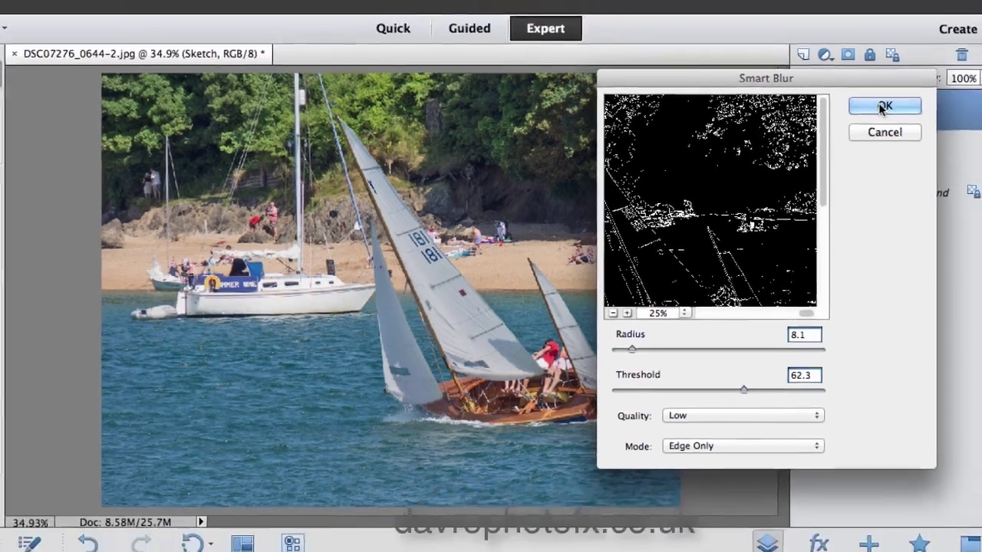
{"action": "left_click", "coordinate": [906, 80]}
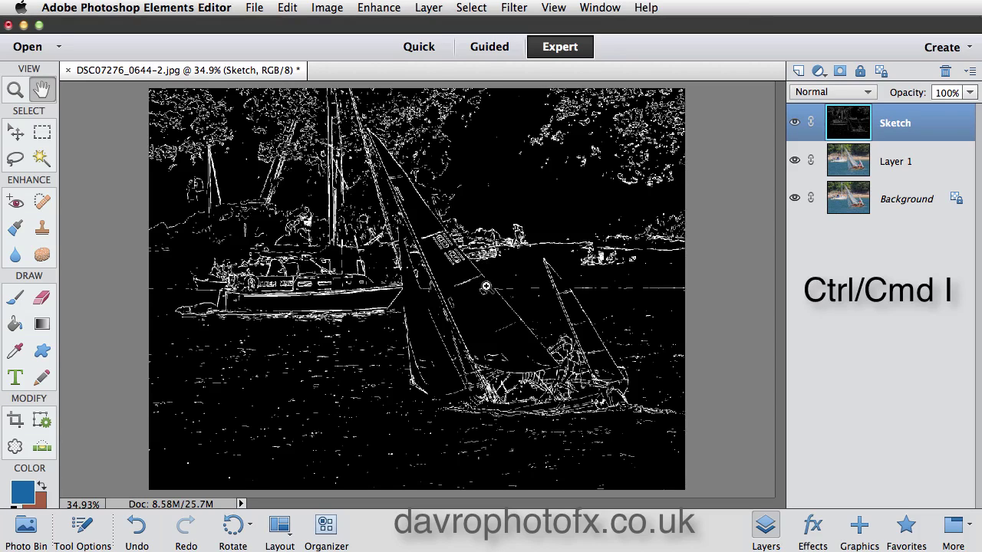
{"action": "key", "text": "ctrl+i"}
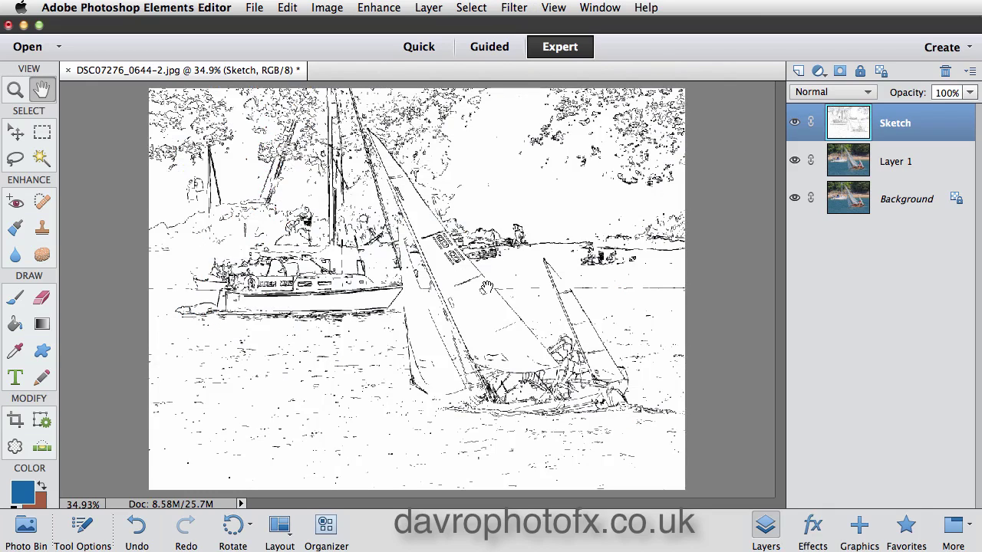
Hide the Sketch layer and rename Layer 1 as FX
{"action": "left_click", "coordinate": [795, 124]}
{"action": "left_click", "coordinate": [899, 159]}
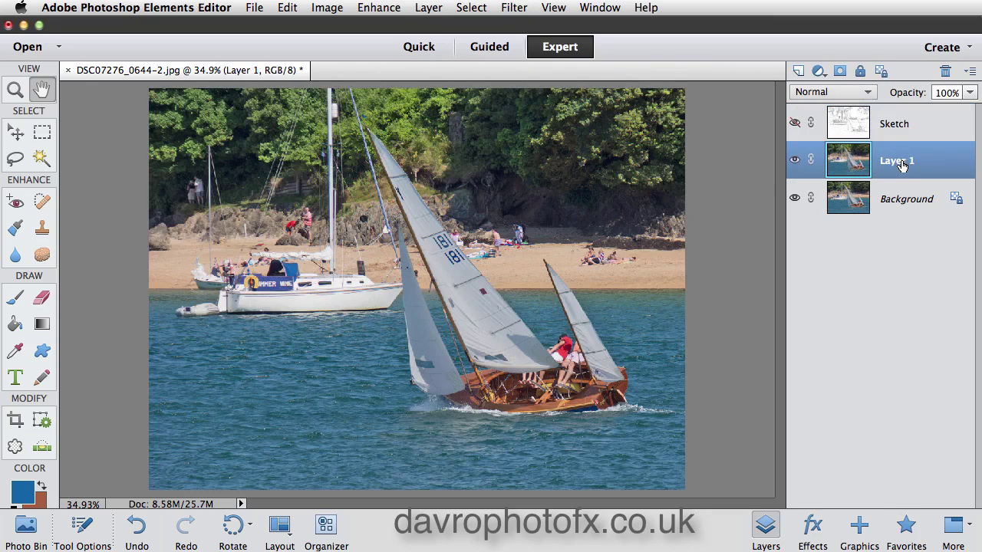
{"action": "double_click", "coordinate": [903, 161]}
{"action": "type", "text": "FX"}
{"action": "key", "text": "Return"}
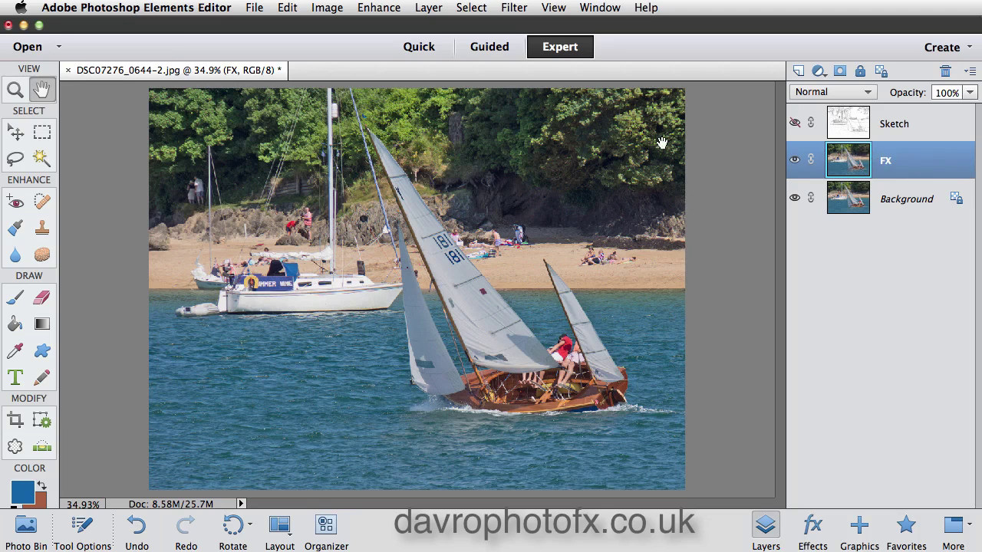
Apply Smart Blur to the FX layer with High quality and Normal mode
{"action": "left_click", "coordinate": [514, 8]}
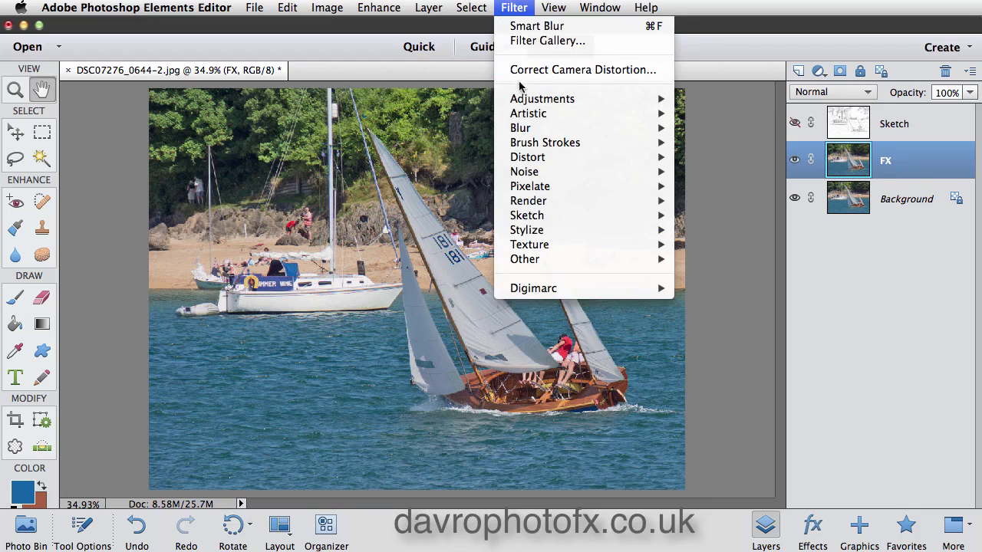
{"action": "mouse_move", "coordinate": [527, 117]}
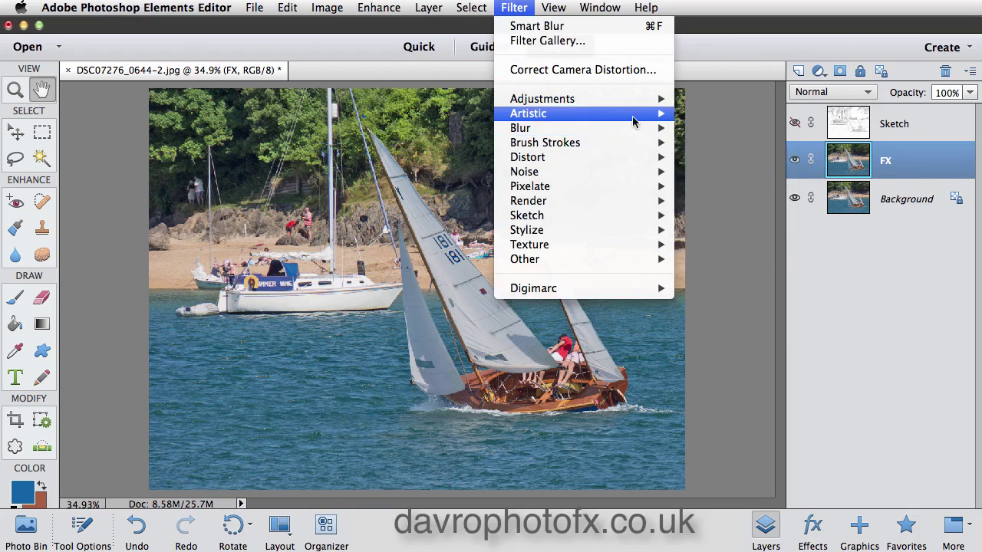
{"action": "mouse_move", "coordinate": [598, 132]}
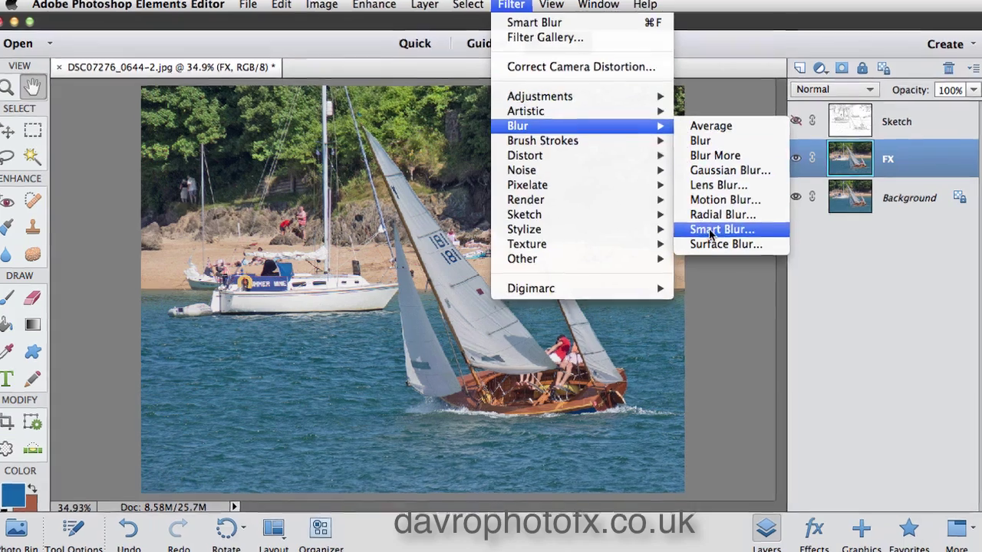
{"action": "left_click", "coordinate": [710, 230]}
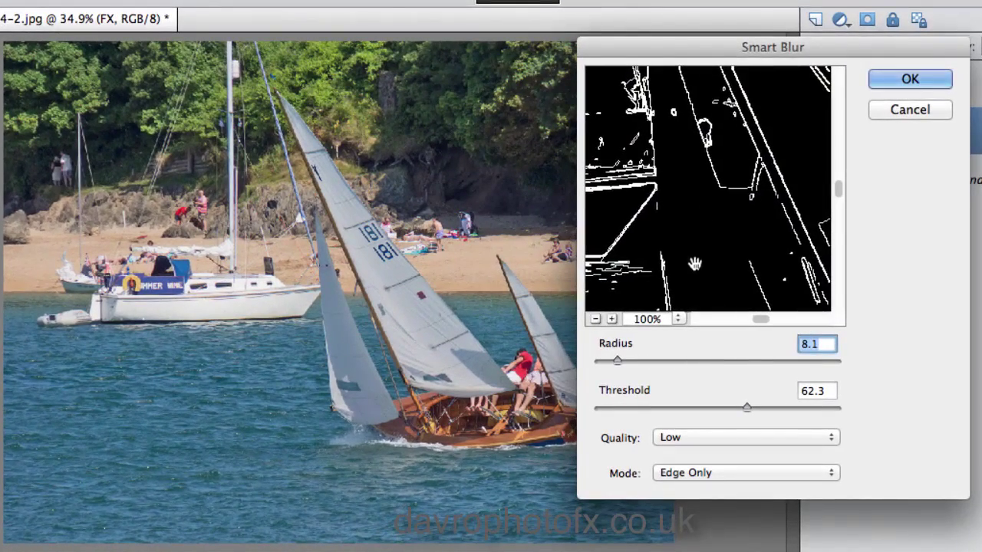
{"action": "left_click", "coordinate": [679, 319]}
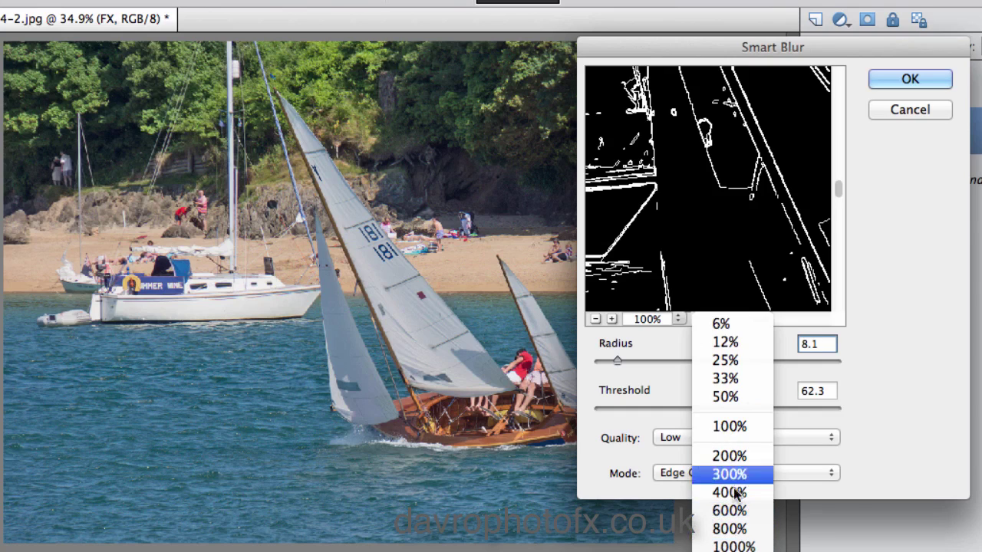
{"action": "left_click", "coordinate": [726, 360]}
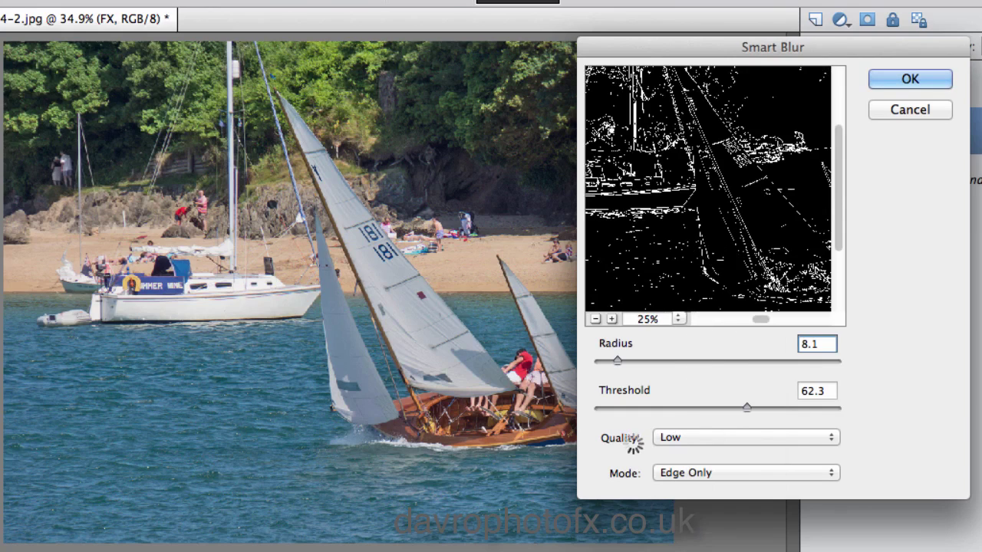
{"action": "left_click", "coordinate": [679, 437]}
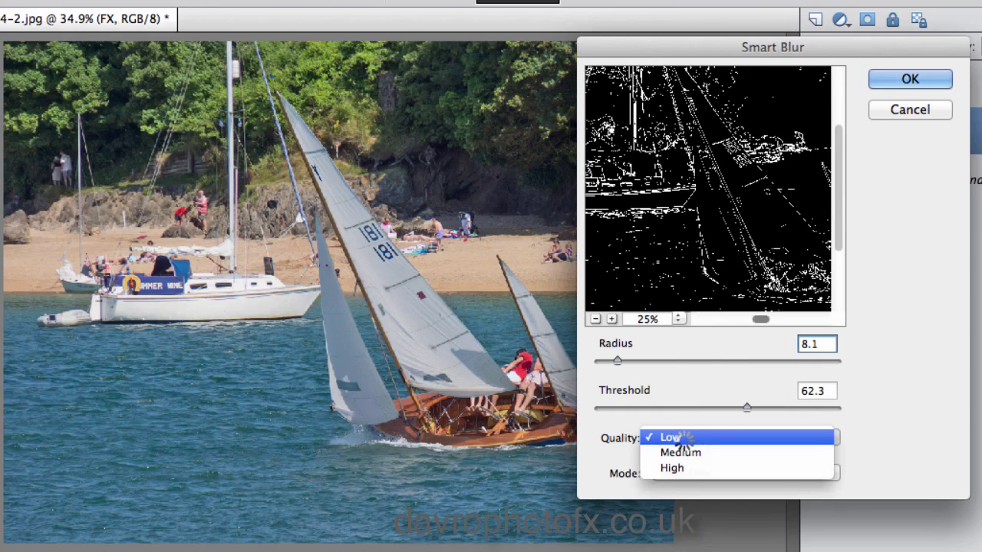
{"action": "left_click", "coordinate": [679, 467]}
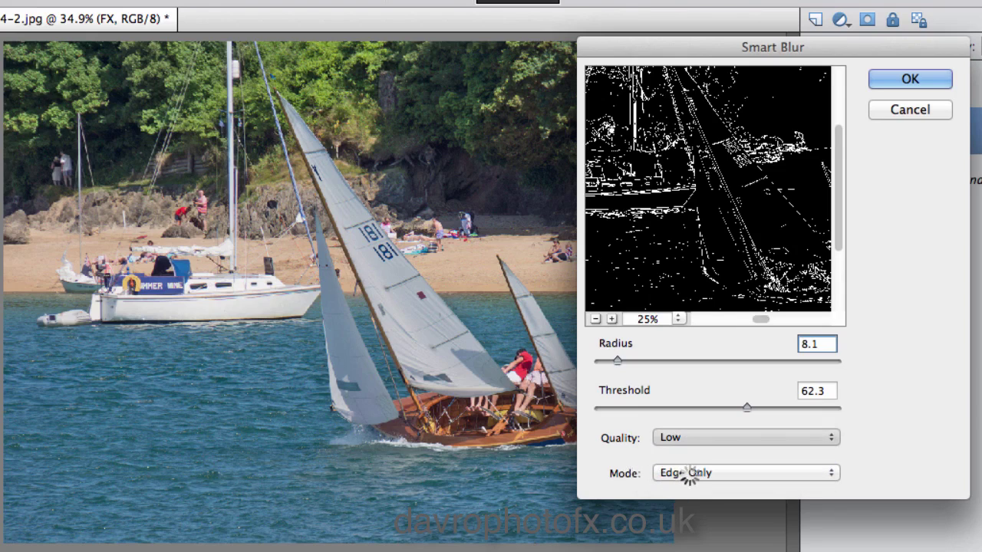
{"action": "left_click", "coordinate": [691, 473]}
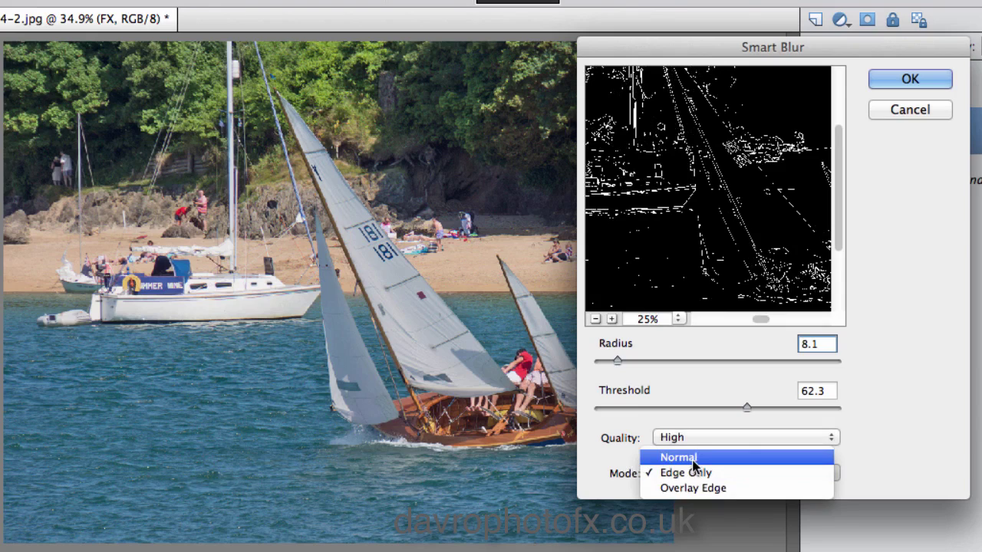
{"action": "left_click", "coordinate": [692, 457]}
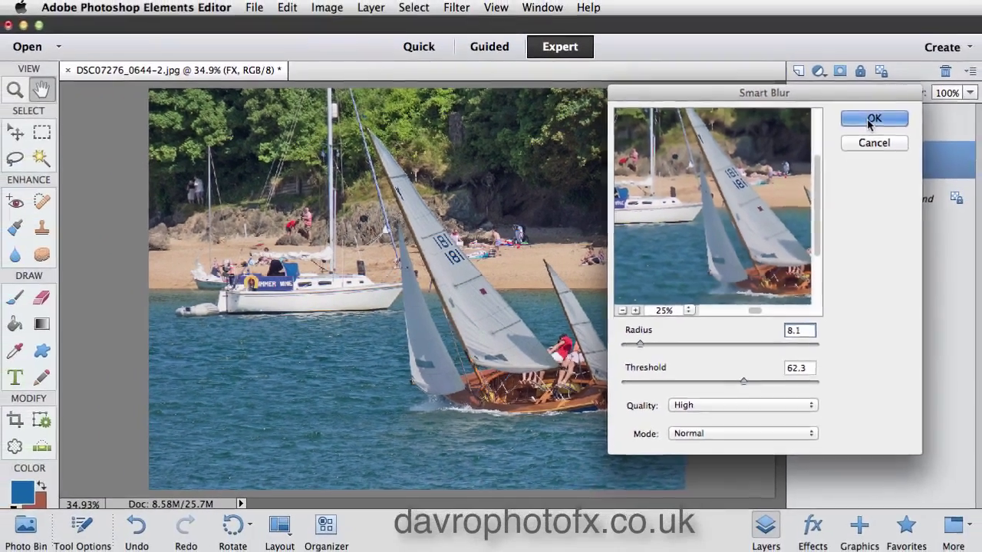
{"action": "left_click", "coordinate": [907, 81]}
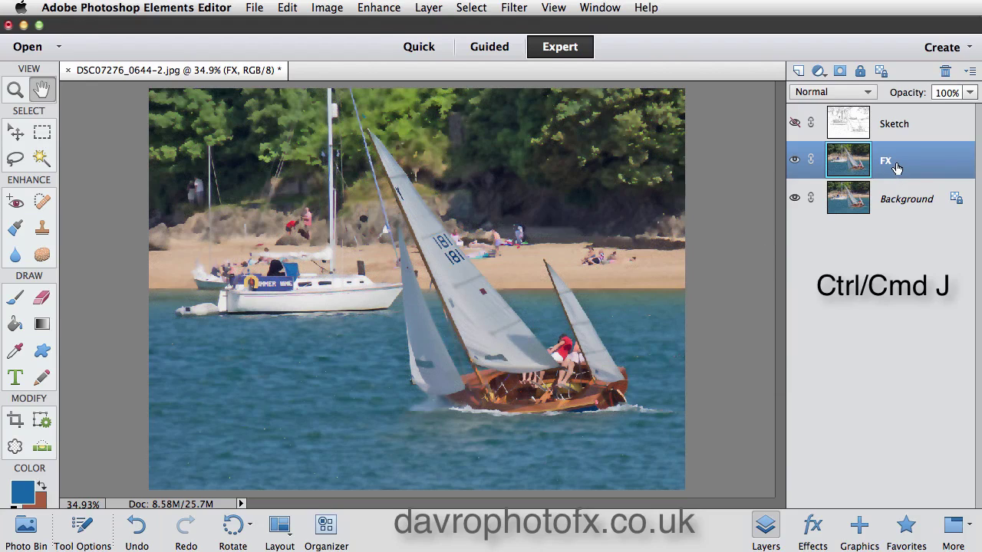
Duplicate the FX layer and rename the copy as FX paint
{"action": "key", "text": "super+j"}
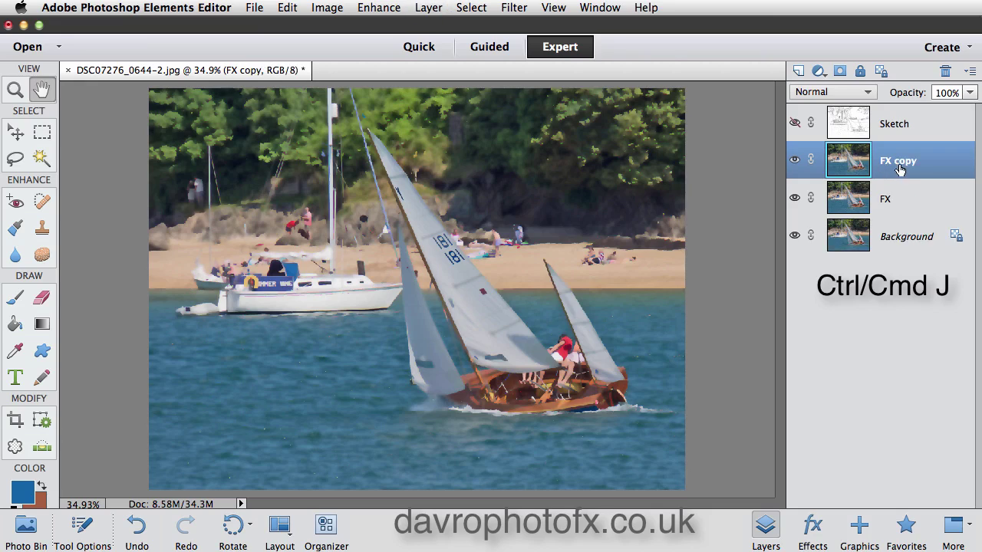
{"action": "double_click", "coordinate": [903, 163]}
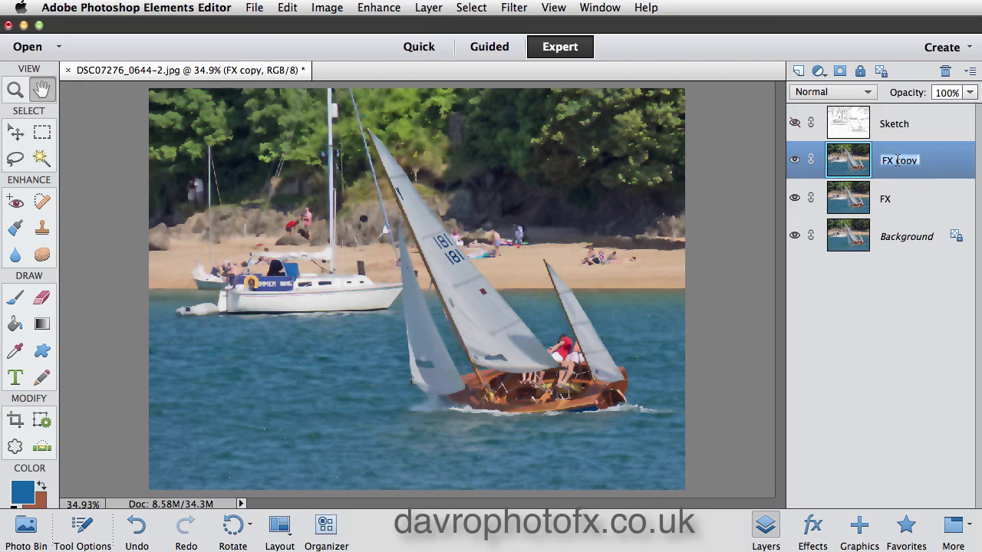
{"action": "left_click", "coordinate": [896, 164]}
{"action": "left_click_drag", "start_coordinate": [919, 159], "coordinate": [906, 158]}
{"action": "type", "text": "p"}
{"action": "key", "text": "Return"}
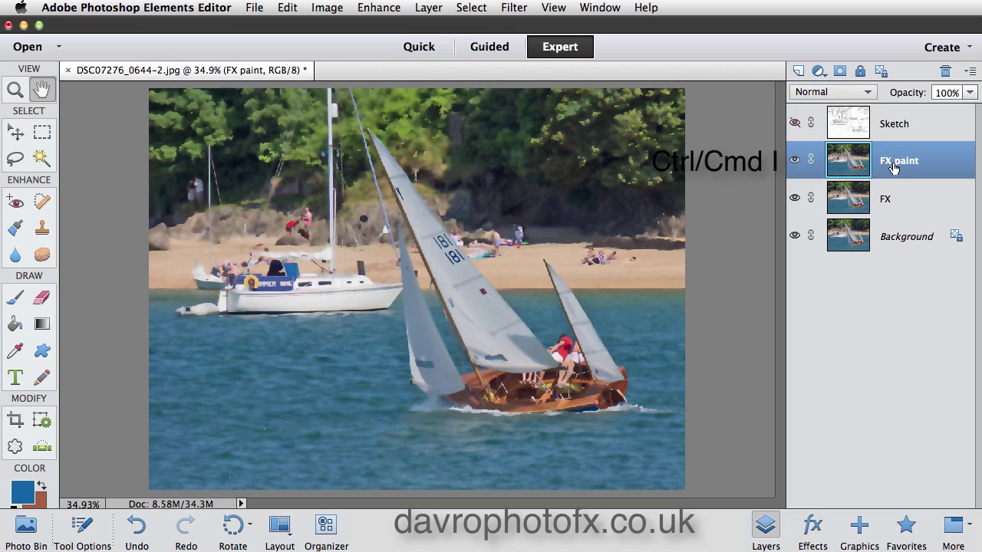
Invert the FX paint layer's colours and set its blend mode to Color Dodge
{"action": "key", "text": "super+i"}
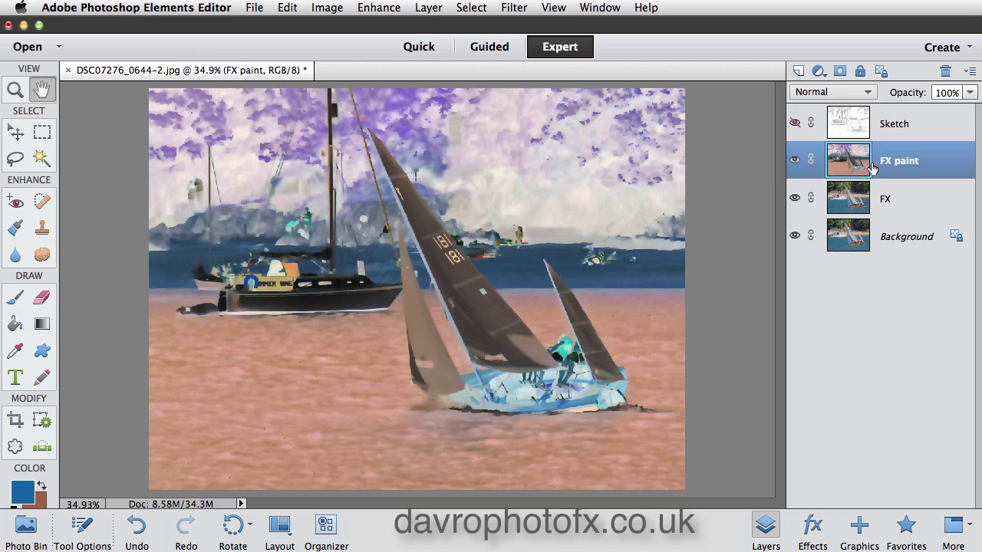
{"action": "left_click", "coordinate": [830, 93]}
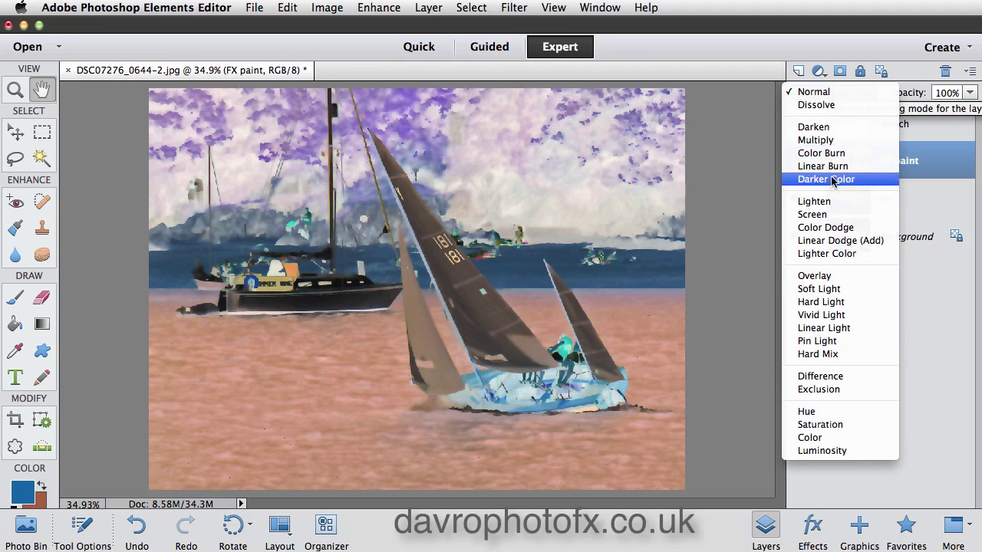
{"action": "left_click", "coordinate": [836, 228]}
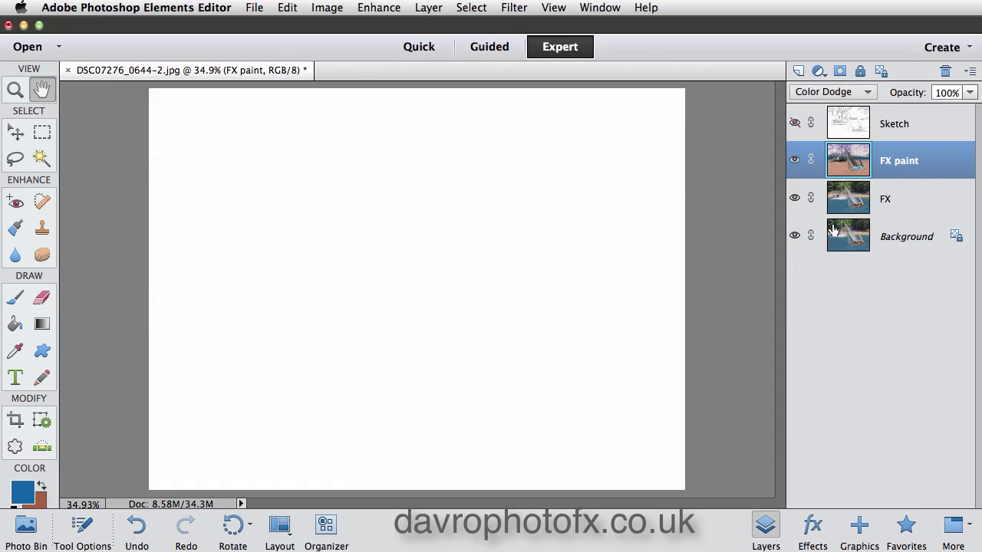
Make the Sketch layer visible and set its blend mode to Darken
{"action": "left_click", "coordinate": [911, 123]}
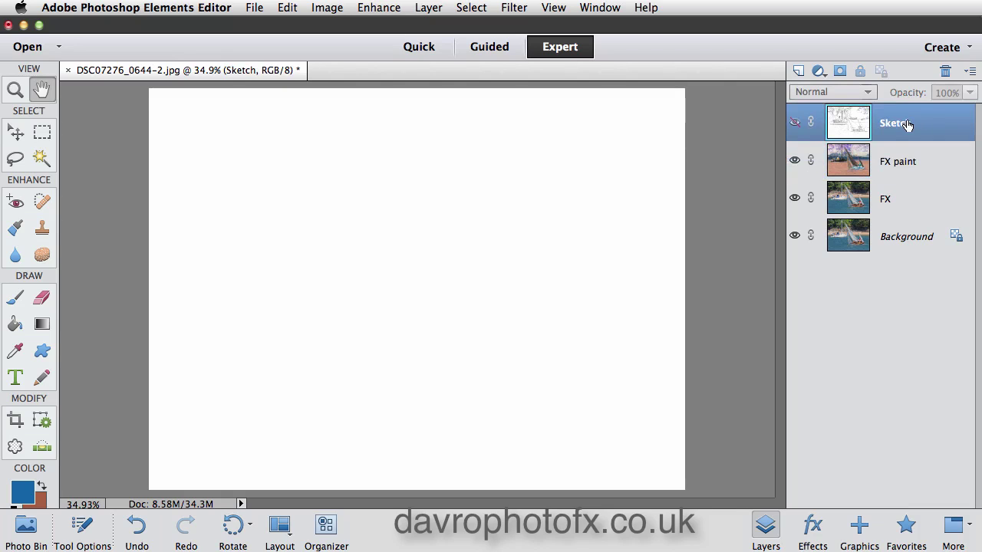
{"action": "left_click", "coordinate": [795, 125]}
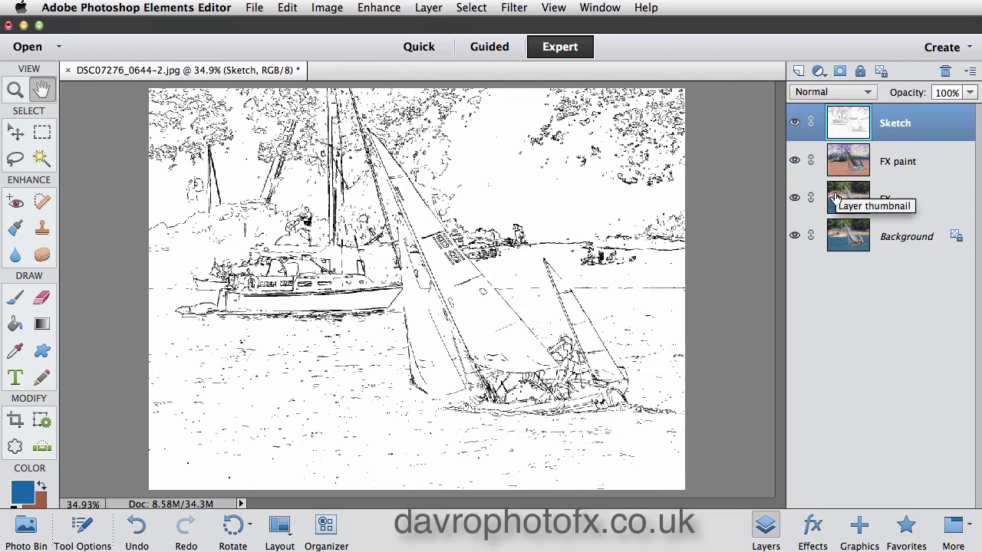
{"action": "left_click", "coordinate": [838, 93]}
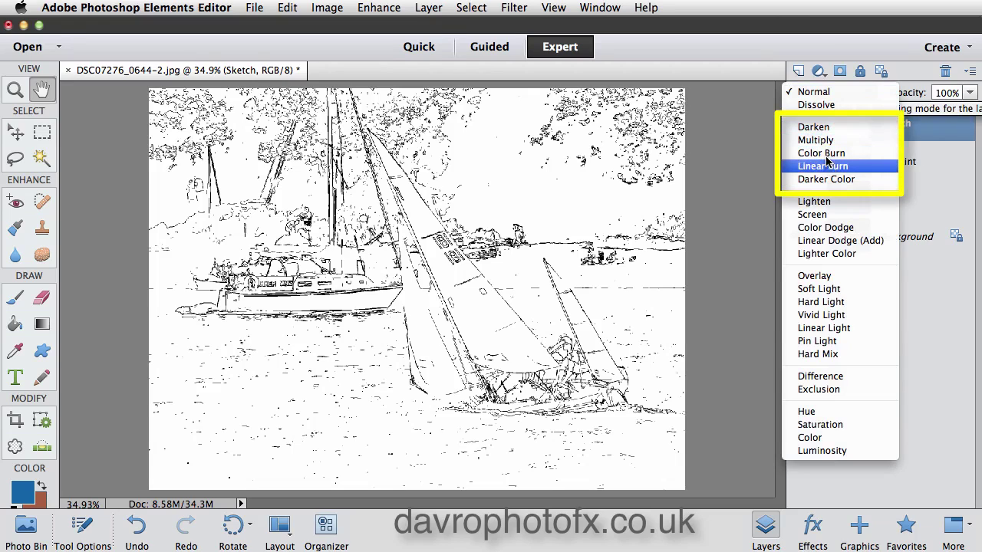
{"action": "left_click", "coordinate": [828, 130]}
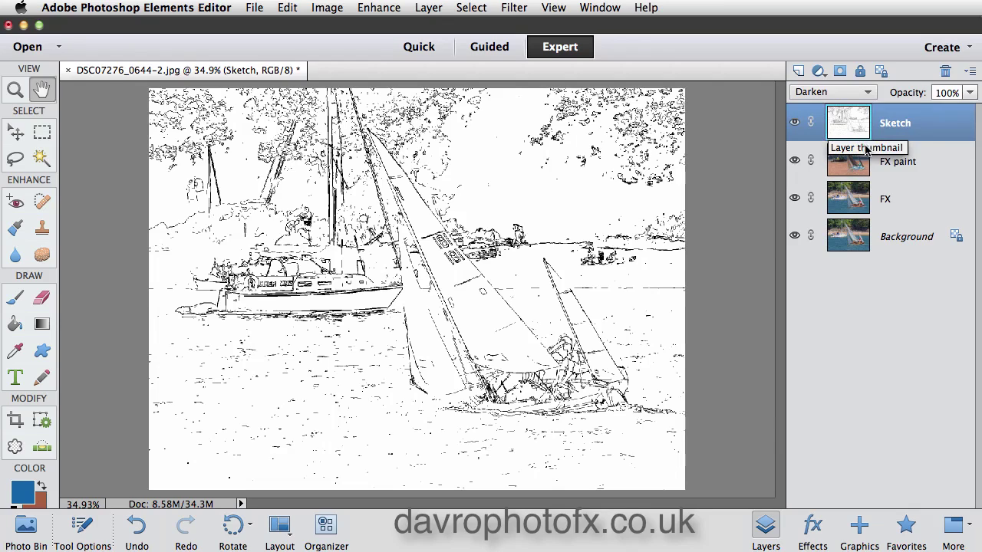
Restore the default black and white colours and activate the Brush tool on the FX paint layer
{"action": "left_click", "coordinate": [906, 164]}
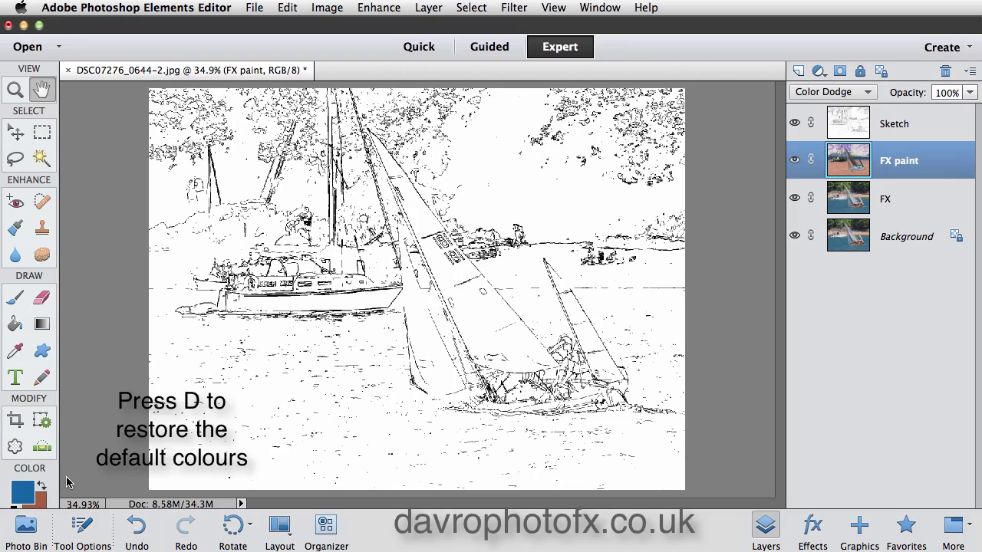
{"action": "key", "text": "d"}
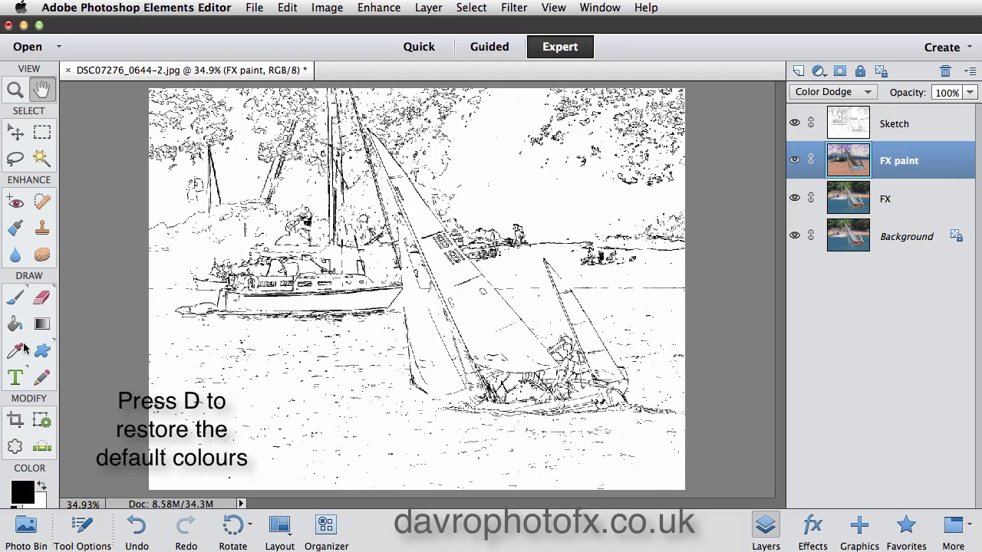
{"action": "left_click", "coordinate": [25, 304]}
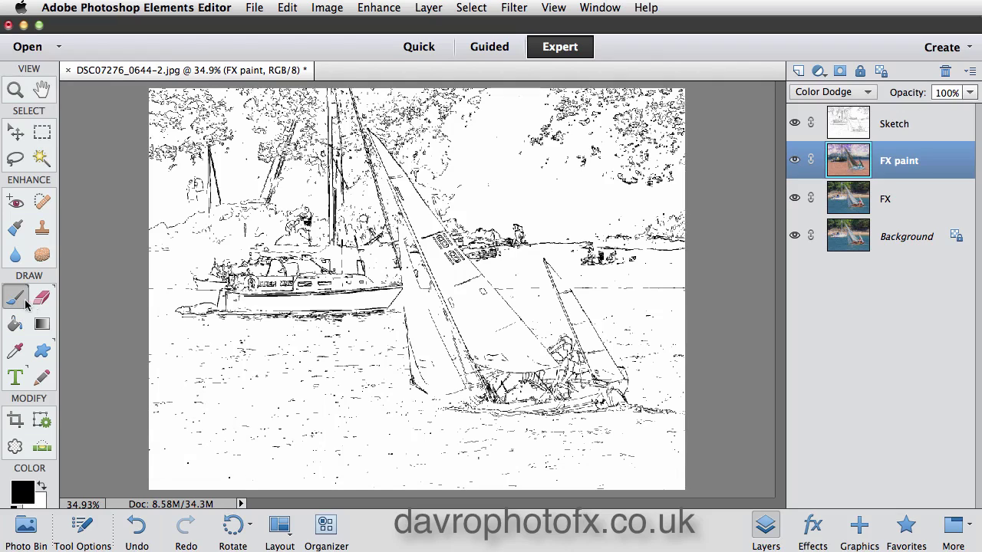
Choose the textured 39 px brush from Default Brushes, with opacity 5% and size 165 px
{"action": "left_click", "coordinate": [85, 527]}
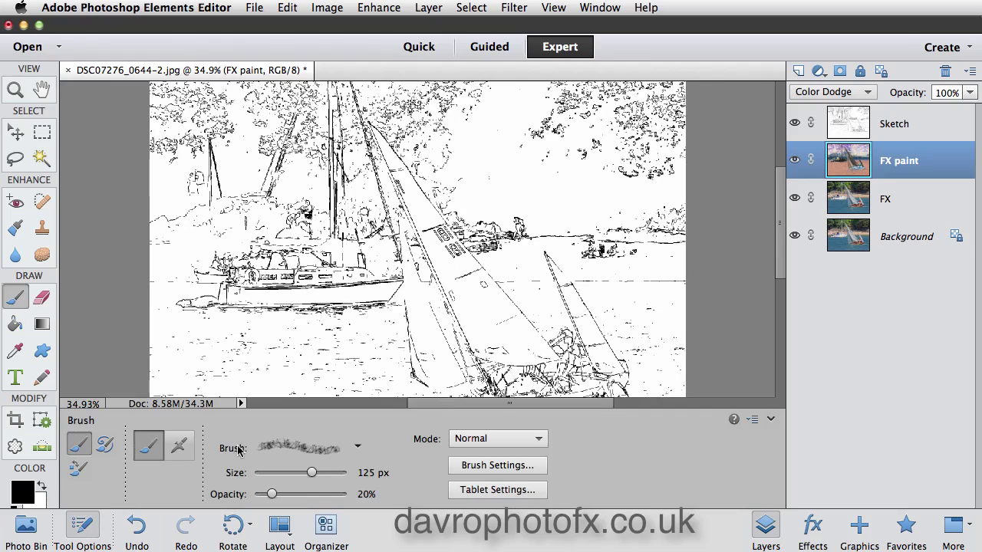
{"action": "left_click", "coordinate": [341, 451]}
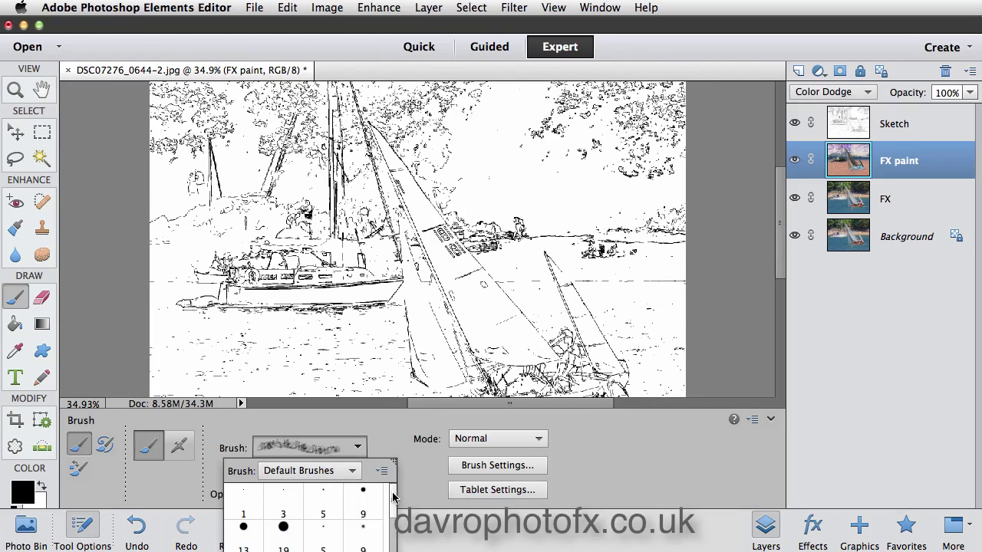
{"action": "left_click_drag", "start_coordinate": [394, 499], "coordinate": [395, 551]}
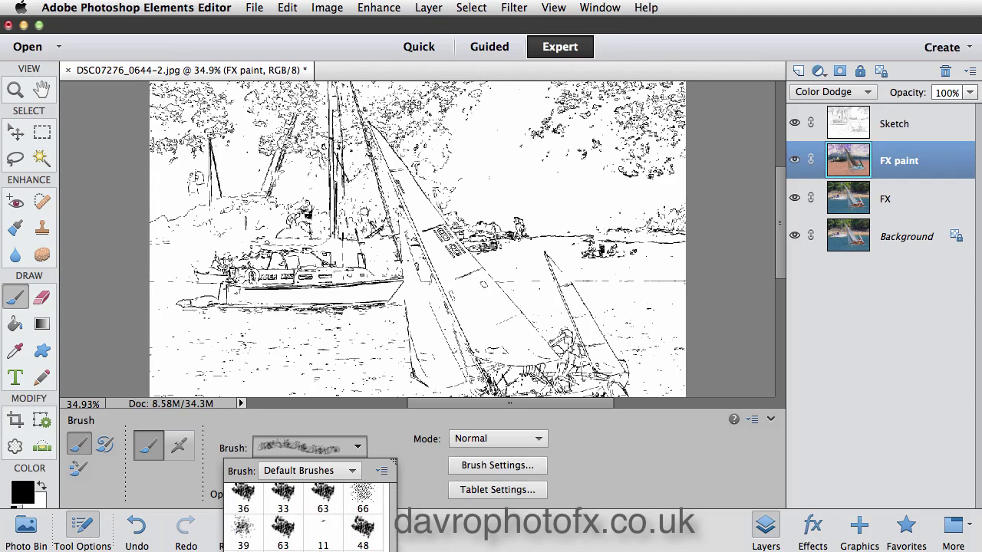
{"action": "left_click", "coordinate": [242, 529]}
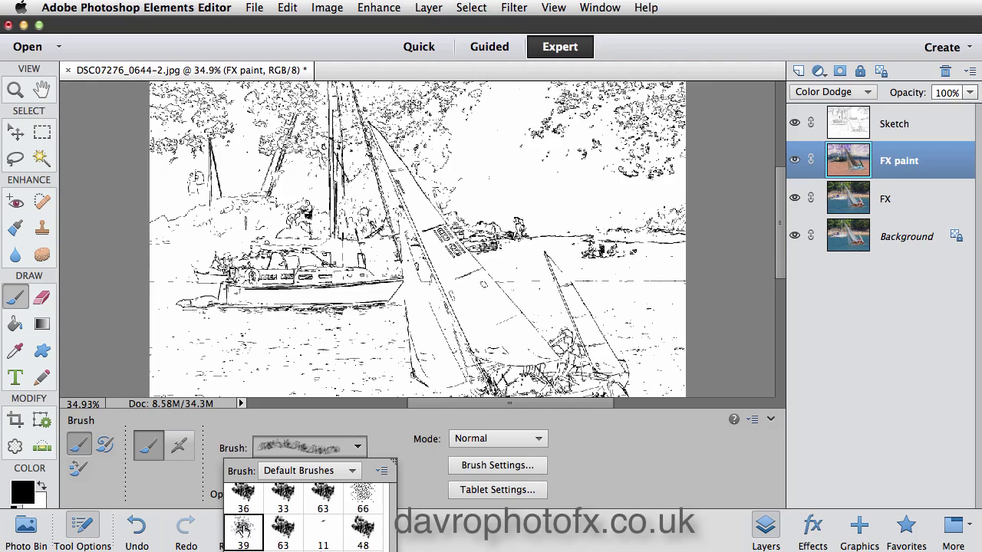
{"action": "left_click", "coordinate": [383, 439]}
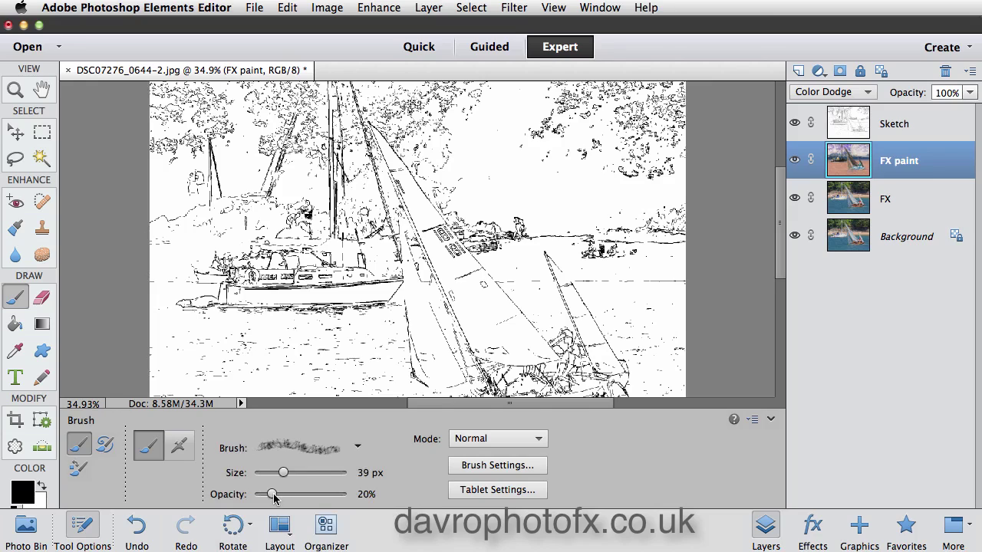
{"action": "left_click_drag", "start_coordinate": [272, 497], "coordinate": [259, 495]}
{"action": "left_click_drag", "start_coordinate": [284, 475], "coordinate": [313, 474]}
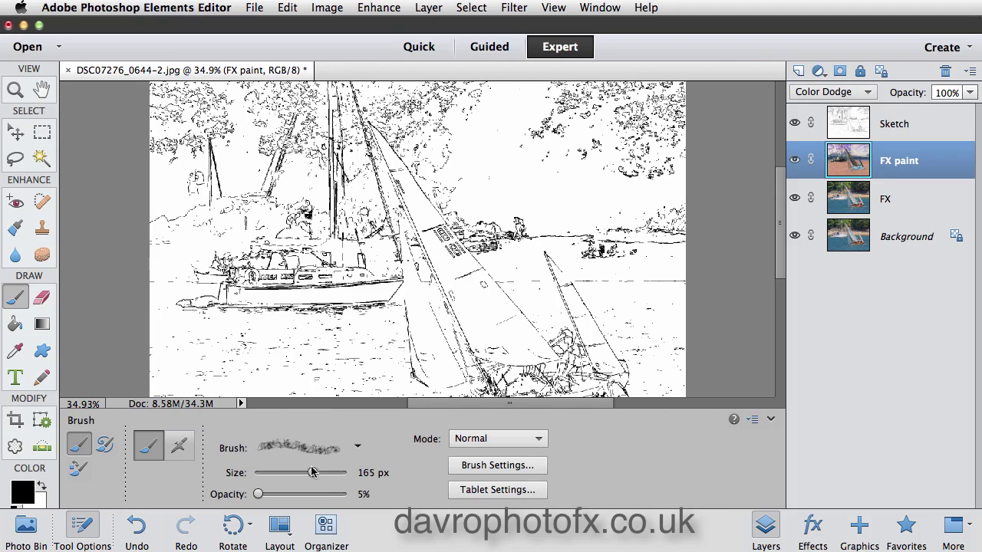
{"action": "left_click", "coordinate": [84, 528]}
Paint faint colour into the FX paint layer over the trees, rocks, boats and sea, leaving the image edges white
{"action": "mouse_move", "coordinate": [209, 211]}
{"action": "left_mouse_down"}
{"action": "mouse_move", "coordinate": [183, 138]}
{"action": "mouse_move", "coordinate": [213, 151]}
{"action": "mouse_move", "coordinate": [199, 135]}
{"action": "mouse_move", "coordinate": [359, 144]}
{"action": "mouse_move", "coordinate": [460, 135]}
{"action": "left_mouse_up"}
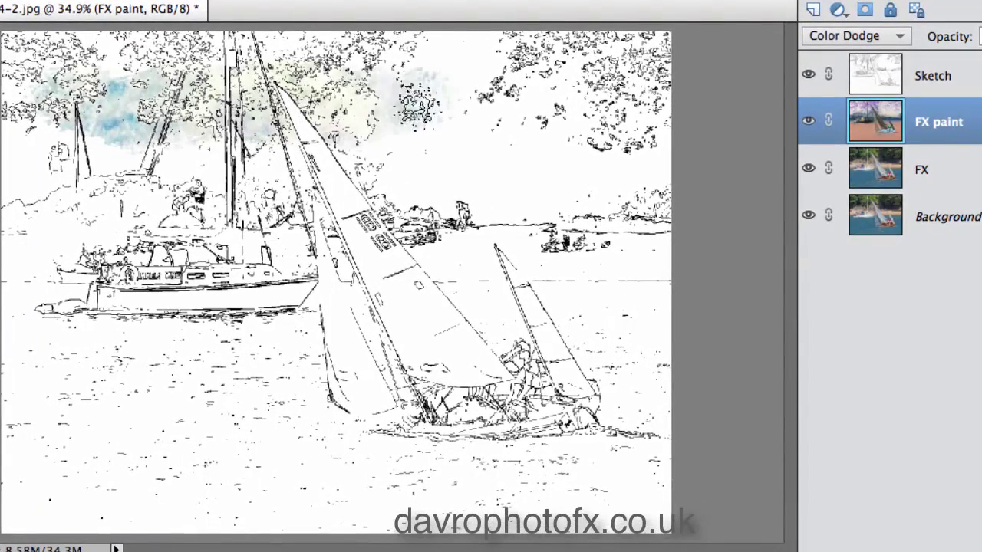
{"action": "mouse_move", "coordinate": [417, 106]}
{"action": "left_mouse_down"}
{"action": "mouse_move", "coordinate": [591, 111]}
{"action": "mouse_move", "coordinate": [628, 123]}
{"action": "mouse_move", "coordinate": [587, 161]}
{"action": "mouse_move", "coordinate": [587, 199]}
{"action": "mouse_move", "coordinate": [521, 184]}
{"action": "mouse_move", "coordinate": [384, 184]}
{"action": "left_mouse_up"}
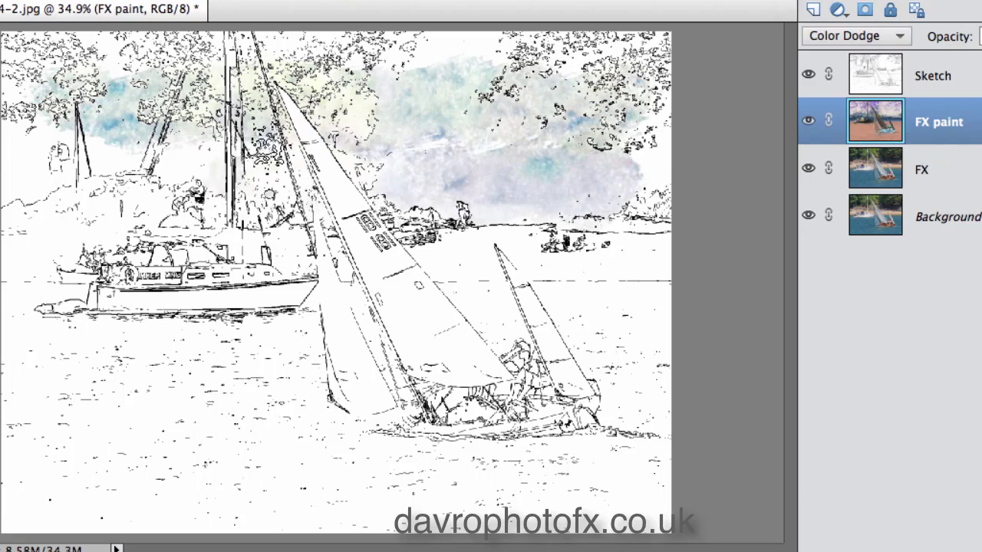
{"action": "mouse_move", "coordinate": [116, 258]}
{"action": "left_mouse_down"}
{"action": "mouse_move", "coordinate": [183, 299]}
{"action": "mouse_move", "coordinate": [142, 301]}
{"action": "mouse_move", "coordinate": [209, 352]}
{"action": "mouse_move", "coordinate": [235, 330]}
{"action": "mouse_move", "coordinate": [173, 328]}
{"action": "mouse_move", "coordinate": [232, 398]}
{"action": "mouse_move", "coordinate": [297, 383]}
{"action": "mouse_move", "coordinate": [380, 432]}
{"action": "mouse_move", "coordinate": [500, 436]}
{"action": "mouse_move", "coordinate": [560, 416]}
{"action": "mouse_move", "coordinate": [475, 401]}
{"action": "mouse_move", "coordinate": [405, 432]}
{"action": "mouse_move", "coordinate": [389, 428]}
{"action": "mouse_move", "coordinate": [389, 401]}
{"action": "mouse_move", "coordinate": [405, 386]}
{"action": "mouse_move", "coordinate": [405, 413]}
{"action": "mouse_move", "coordinate": [394, 401]}
{"action": "mouse_move", "coordinate": [420, 393]}
{"action": "mouse_move", "coordinate": [424, 409]}
{"action": "mouse_move", "coordinate": [513, 359]}
{"action": "mouse_move", "coordinate": [559, 412]}
{"action": "mouse_move", "coordinate": [602, 363]}
{"action": "mouse_move", "coordinate": [575, 351]}
{"action": "mouse_move", "coordinate": [525, 355]}
{"action": "mouse_move", "coordinate": [598, 313]}
{"action": "mouse_move", "coordinate": [513, 274]}
{"action": "mouse_move", "coordinate": [567, 261]}
{"action": "mouse_move", "coordinate": [562, 235]}
{"action": "mouse_move", "coordinate": [484, 251]}
{"action": "mouse_move", "coordinate": [486, 235]}
{"action": "mouse_move", "coordinate": [426, 224]}
{"action": "mouse_move", "coordinate": [443, 221]}
{"action": "mouse_move", "coordinate": [390, 240]}
{"action": "mouse_move", "coordinate": [397, 235]}
{"action": "mouse_move", "coordinate": [305, 224]}
{"action": "mouse_move", "coordinate": [332, 235]}
{"action": "mouse_move", "coordinate": [185, 243]}
{"action": "mouse_move", "coordinate": [185, 209]}
{"action": "mouse_move", "coordinate": [155, 251]}
{"action": "mouse_move", "coordinate": [127, 216]}
{"action": "mouse_move", "coordinate": [81, 220]}
{"action": "mouse_move", "coordinate": [116, 255]}
{"action": "mouse_move", "coordinate": [166, 179]}
{"action": "mouse_move", "coordinate": [116, 135]}
{"action": "mouse_move", "coordinate": [135, 133]}
{"action": "mouse_move", "coordinate": [101, 154]}
{"action": "mouse_move", "coordinate": [89, 196]}
{"action": "mouse_move", "coordinate": [127, 225]}
{"action": "mouse_move", "coordinate": [178, 327]}
{"action": "mouse_move", "coordinate": [116, 378]}
{"action": "mouse_move", "coordinate": [133, 394]}
{"action": "mouse_move", "coordinate": [127, 378]}
{"action": "mouse_move", "coordinate": [127, 414]}
{"action": "mouse_move", "coordinate": [303, 463]}
{"action": "left_mouse_up"}
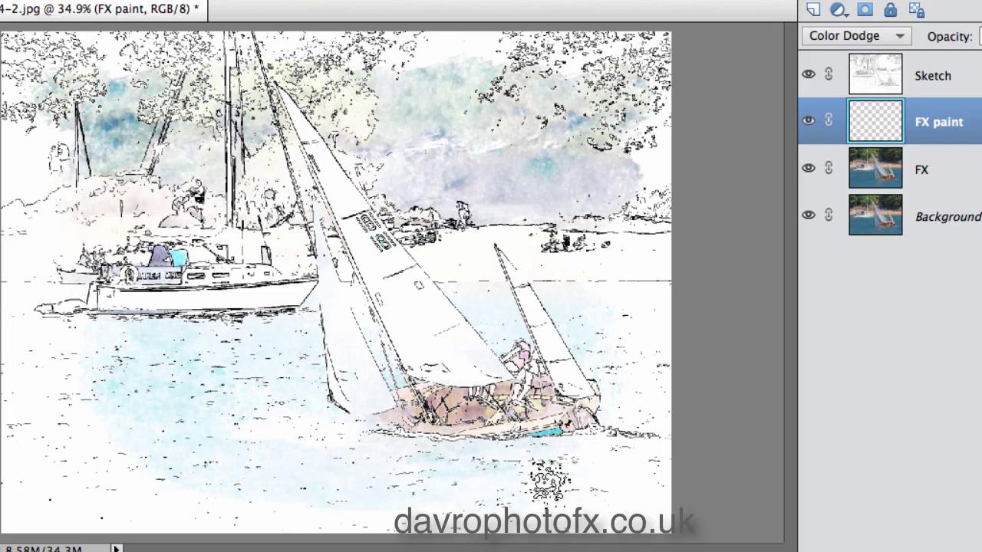
{"action": "mouse_move", "coordinate": [228, 425]}
{"action": "left_mouse_down"}
{"action": "mouse_move", "coordinate": [53, 479]}
{"action": "mouse_move", "coordinate": [106, 483]}
{"action": "mouse_move", "coordinate": [102, 446]}
{"action": "mouse_move", "coordinate": [121, 379]}
{"action": "mouse_move", "coordinate": [87, 328]}
{"action": "mouse_move", "coordinate": [58, 313]}
{"action": "mouse_move", "coordinate": [43, 201]}
{"action": "mouse_move", "coordinate": [35, 217]}
{"action": "mouse_move", "coordinate": [55, 152]}
{"action": "mouse_move", "coordinate": [45, 116]}
{"action": "mouse_move", "coordinate": [76, 77]}
{"action": "mouse_move", "coordinate": [133, 67]}
{"action": "mouse_move", "coordinate": [453, 86]}
{"action": "mouse_move", "coordinate": [520, 78]}
{"action": "mouse_move", "coordinate": [563, 141]}
{"action": "mouse_move", "coordinate": [532, 167]}
{"action": "mouse_move", "coordinate": [459, 129]}
{"action": "mouse_move", "coordinate": [422, 352]}
{"action": "mouse_move", "coordinate": [384, 345]}
{"action": "mouse_move", "coordinate": [381, 361]}
{"action": "mouse_move", "coordinate": [460, 392]}
{"action": "left_mouse_up"}
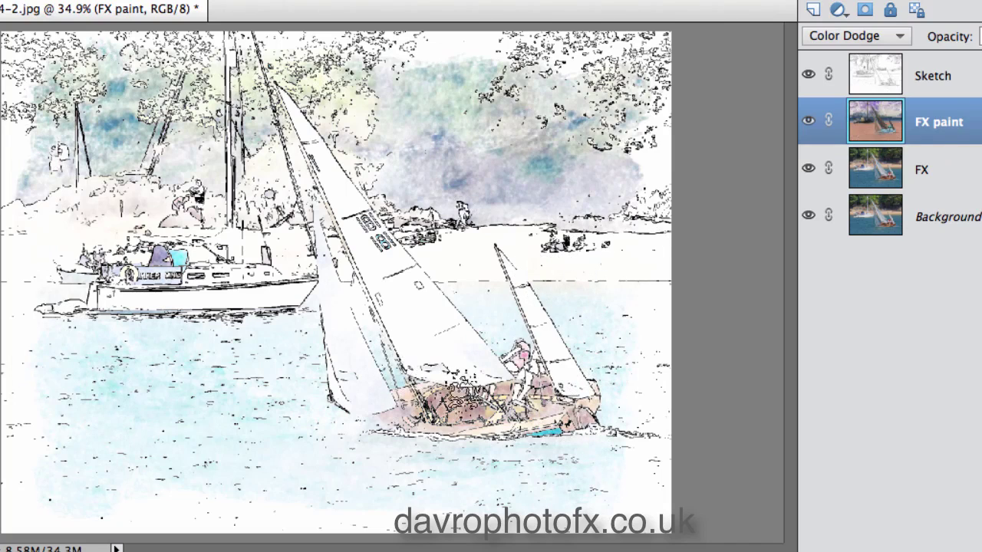
Raise the brush opacity to 20% for stronger colour
{"action": "left_click", "coordinate": [408, 342], "text": "ctrl"}
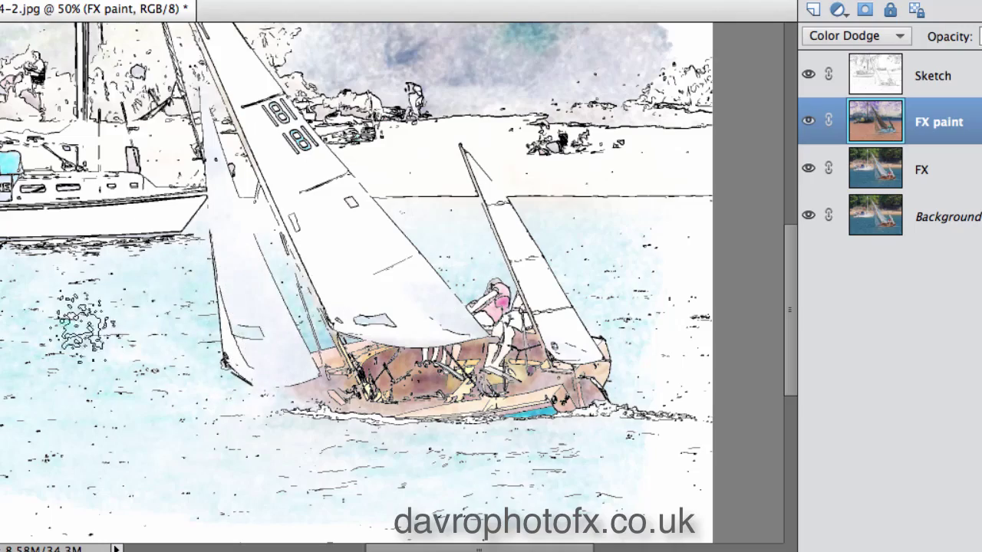
{"action": "key", "text": "BackSpace"}
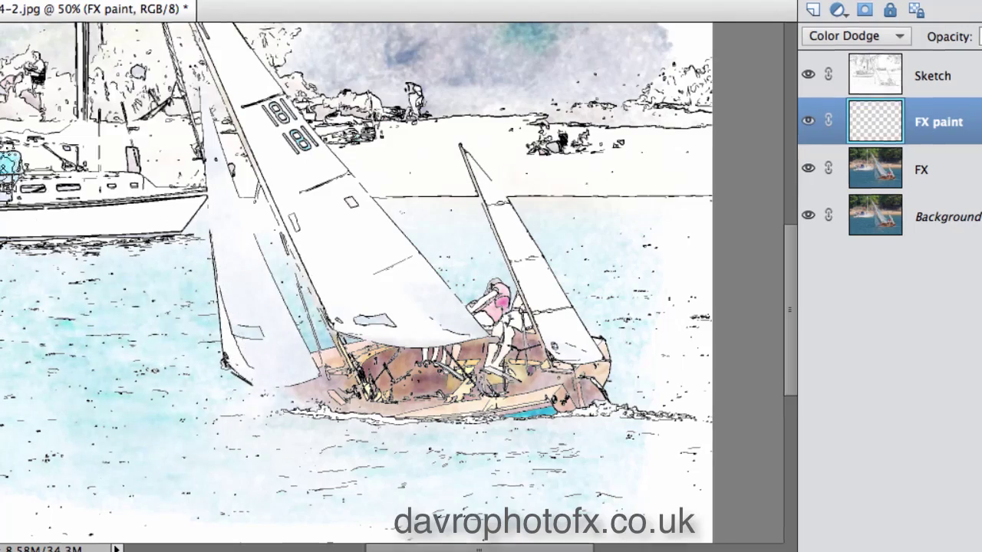
{"action": "key", "text": "super+z"}
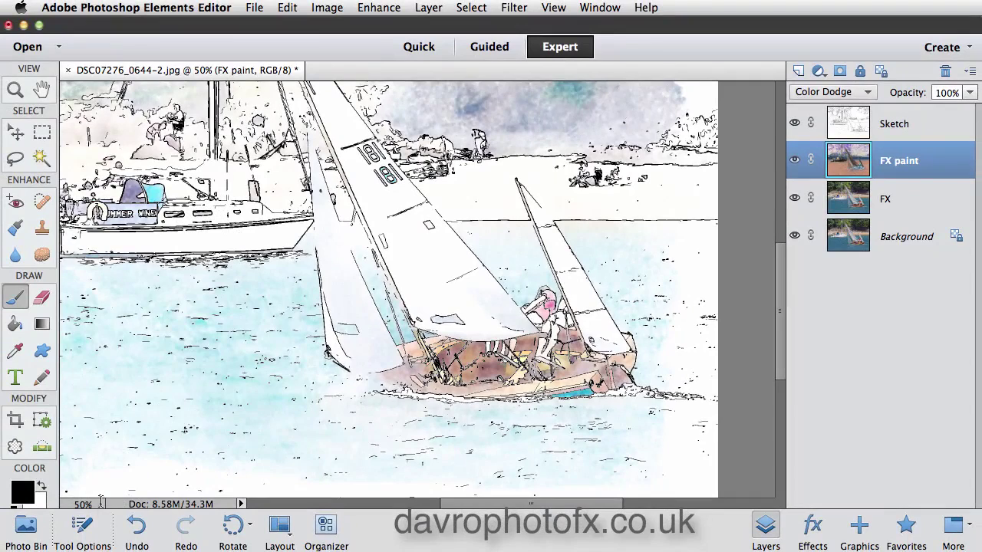
{"action": "left_click", "coordinate": [82, 527]}
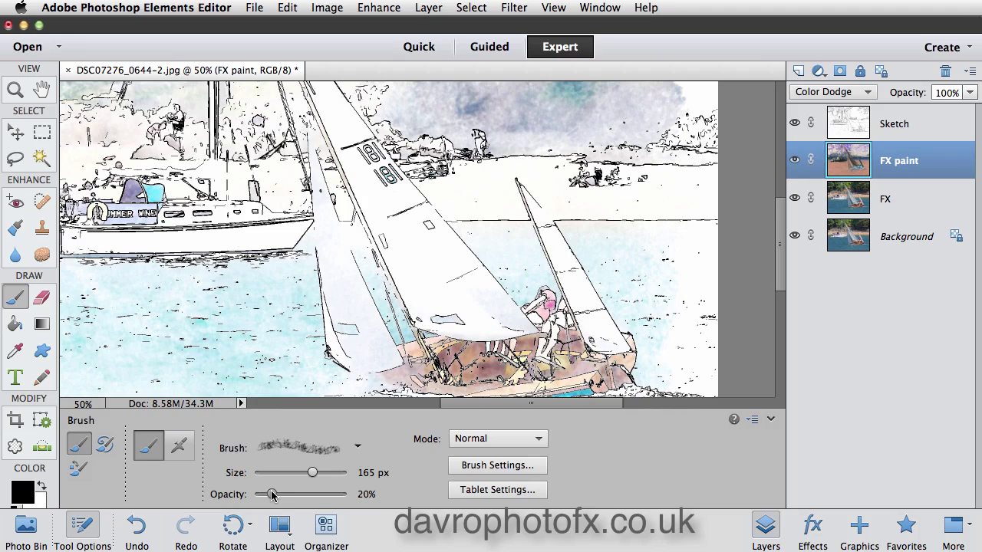
{"action": "left_click", "coordinate": [82, 527]}
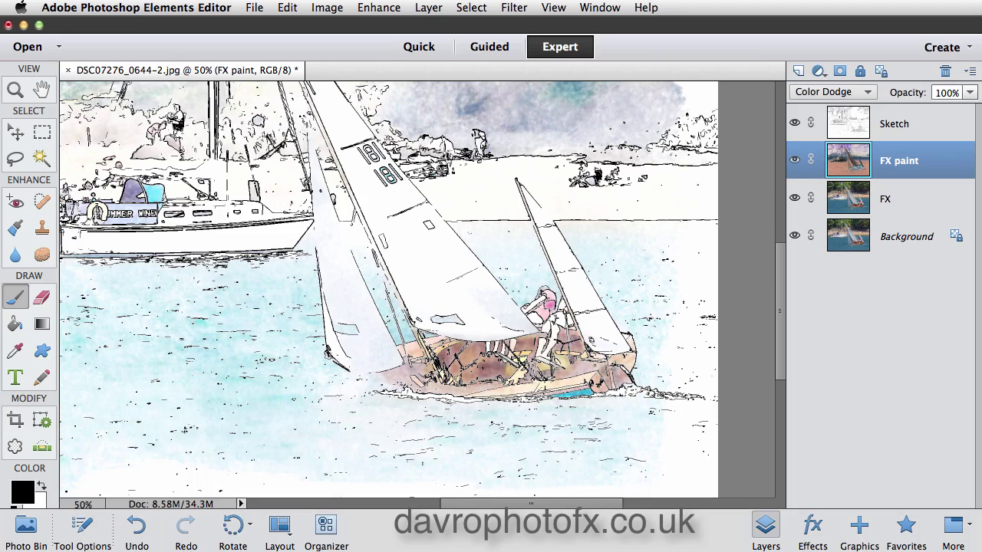
Paint stronger colour over the sea below the moored boat and over the shoreline around it
{"action": "mouse_move", "coordinate": [372, 360]}
{"action": "left_mouse_down"}
{"action": "mouse_move", "coordinate": [413, 362]}
{"action": "mouse_move", "coordinate": [567, 354]}
{"action": "mouse_move", "coordinate": [579, 335]}
{"action": "mouse_move", "coordinate": [526, 292]}
{"action": "mouse_move", "coordinate": [528, 268]}
{"action": "mouse_move", "coordinate": [493, 272]}
{"action": "mouse_move", "coordinate": [477, 256]}
{"action": "mouse_move", "coordinate": [402, 271]}
{"action": "mouse_move", "coordinate": [409, 276]}
{"action": "mouse_move", "coordinate": [323, 272]}
{"action": "mouse_move", "coordinate": [323, 287]}
{"action": "mouse_move", "coordinate": [254, 309]}
{"action": "mouse_move", "coordinate": [224, 345]}
{"action": "mouse_move", "coordinate": [330, 382]}
{"action": "mouse_move", "coordinate": [314, 402]}
{"action": "mouse_move", "coordinate": [535, 417]}
{"action": "mouse_move", "coordinate": [394, 429]}
{"action": "mouse_move", "coordinate": [295, 422]}
{"action": "mouse_move", "coordinate": [276, 400]}
{"action": "mouse_move", "coordinate": [150, 358]}
{"action": "mouse_move", "coordinate": [193, 326]}
{"action": "mouse_move", "coordinate": [161, 259]}
{"action": "mouse_move", "coordinate": [185, 225]}
{"action": "mouse_move", "coordinate": [142, 201]}
{"action": "mouse_move", "coordinate": [336, 197]}
{"action": "mouse_move", "coordinate": [439, 148]}
{"action": "mouse_move", "coordinate": [471, 153]}
{"action": "mouse_move", "coordinate": [429, 170]}
{"action": "mouse_move", "coordinate": [504, 162]}
{"action": "mouse_move", "coordinate": [481, 146]}
{"action": "mouse_move", "coordinate": [489, 181]}
{"action": "mouse_move", "coordinate": [564, 166]}
{"action": "mouse_move", "coordinate": [623, 184]}
{"action": "mouse_move", "coordinate": [587, 184]}
{"action": "mouse_move", "coordinate": [607, 193]}
{"action": "mouse_move", "coordinate": [623, 189]}
{"action": "mouse_move", "coordinate": [377, 161]}
{"action": "mouse_move", "coordinate": [384, 166]}
{"action": "mouse_move", "coordinate": [300, 165]}
{"action": "left_mouse_up"}
{"action": "scroll", "coordinate": [300, 164], "scroll_direction": "left", "scroll_amount": 10}
{"action": "scroll", "coordinate": [301, 165], "scroll_direction": "up", "scroll_amount": 2}
{"action": "mouse_move", "coordinate": [510, 218]}
{"action": "left_mouse_down"}
{"action": "mouse_move", "coordinate": [463, 188]}
{"action": "mouse_move", "coordinate": [451, 190]}
{"action": "mouse_move", "coordinate": [461, 188]}
{"action": "mouse_move", "coordinate": [485, 198]}
{"action": "mouse_move", "coordinate": [478, 188]}
{"action": "mouse_move", "coordinate": [458, 211]}
{"action": "mouse_move", "coordinate": [351, 247]}
{"action": "mouse_move", "coordinate": [359, 223]}
{"action": "mouse_move", "coordinate": [307, 146]}
{"action": "mouse_move", "coordinate": [286, 161]}
{"action": "mouse_move", "coordinate": [304, 173]}
{"action": "mouse_move", "coordinate": [293, 222]}
{"action": "mouse_move", "coordinate": [309, 167]}
{"action": "mouse_move", "coordinate": [296, 151]}
{"action": "mouse_move", "coordinate": [307, 142]}
{"action": "mouse_move", "coordinate": [302, 127]}
{"action": "mouse_move", "coordinate": [290, 157]}
{"action": "mouse_move", "coordinate": [290, 268]}
{"action": "mouse_move", "coordinate": [324, 330]}
{"action": "mouse_move", "coordinate": [332, 296]}
{"action": "mouse_move", "coordinate": [359, 387]}
{"action": "mouse_move", "coordinate": [413, 388]}
{"action": "mouse_move", "coordinate": [444, 403]}
{"action": "mouse_move", "coordinate": [367, 410]}
{"action": "mouse_move", "coordinate": [320, 430]}
{"action": "mouse_move", "coordinate": [483, 458]}
{"action": "mouse_move", "coordinate": [547, 421]}
{"action": "mouse_move", "coordinate": [564, 390]}
{"action": "left_mouse_up"}
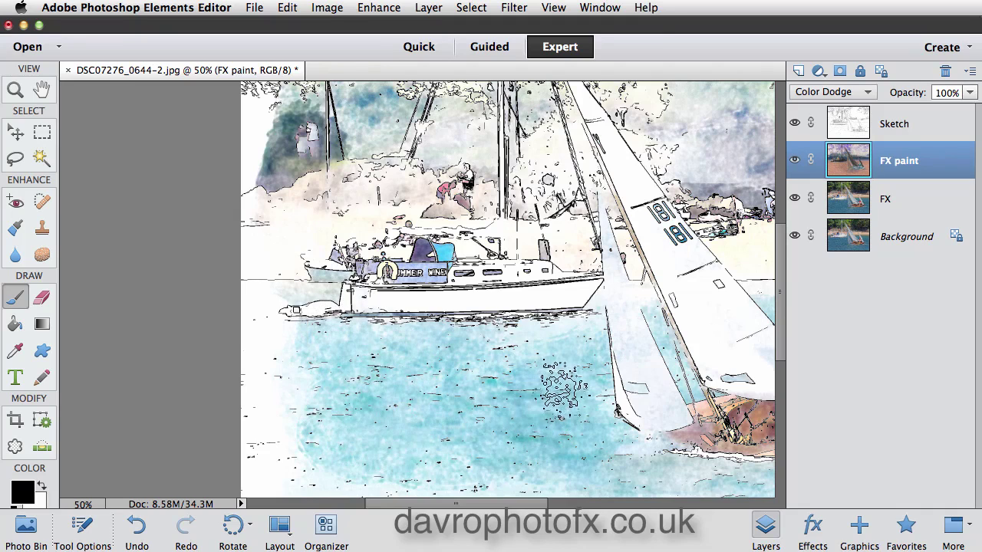
{"action": "left_click_drag", "start_coordinate": [500, 405], "coordinate": [454, 254]}
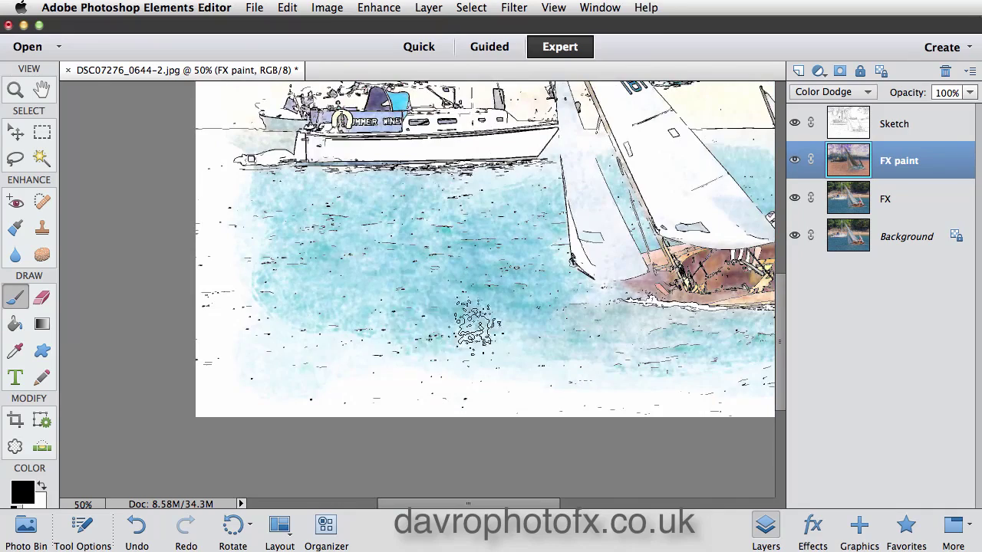
Brush deeper colour into the trees, rocks and dark hillside behind the boats
{"action": "scroll", "coordinate": [466, 310], "scroll_direction": "up", "scroll_amount": 10}
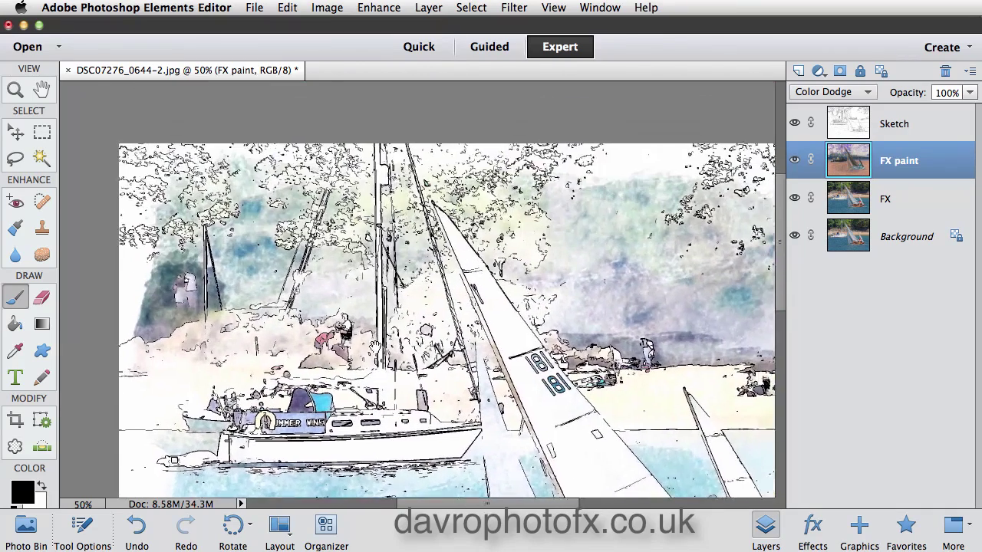
{"action": "mouse_move", "coordinate": [288, 290]}
{"action": "left_mouse_down"}
{"action": "mouse_move", "coordinate": [253, 230]}
{"action": "mouse_move", "coordinate": [195, 241]}
{"action": "mouse_move", "coordinate": [392, 245]}
{"action": "mouse_move", "coordinate": [445, 218]}
{"action": "mouse_move", "coordinate": [606, 245]}
{"action": "mouse_move", "coordinate": [652, 238]}
{"action": "mouse_move", "coordinate": [568, 303]}
{"action": "mouse_move", "coordinate": [430, 299]}
{"action": "mouse_move", "coordinate": [291, 318]}
{"action": "mouse_move", "coordinate": [200, 303]}
{"action": "mouse_move", "coordinate": [460, 356]}
{"action": "mouse_move", "coordinate": [660, 334]}
{"action": "mouse_move", "coordinate": [690, 253]}
{"action": "mouse_move", "coordinate": [689, 218]}
{"action": "left_mouse_up"}
{"action": "left_click_drag", "start_coordinate": [661, 295], "coordinate": [358, 288]}
{"action": "mouse_move", "coordinate": [460, 253]}
{"action": "left_mouse_down"}
{"action": "mouse_move", "coordinate": [483, 361]}
{"action": "mouse_move", "coordinate": [376, 307]}
{"action": "mouse_move", "coordinate": [322, 330]}
{"action": "mouse_move", "coordinate": [261, 307]}
{"action": "mouse_move", "coordinate": [254, 239]}
{"action": "mouse_move", "coordinate": [261, 284]}
{"action": "left_mouse_up"}
{"action": "scroll", "coordinate": [230, 292], "scroll_direction": "left", "scroll_amount": 10}
{"action": "scroll", "coordinate": [230, 291], "scroll_direction": "down", "scroll_amount": 6}
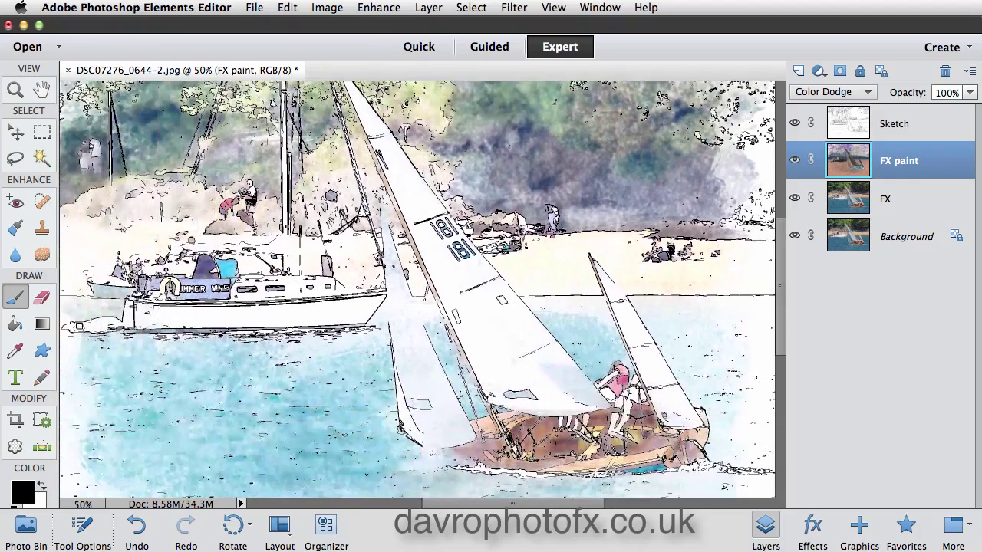
Paint stronger colour into the sea around the sailing boat and over its hull and crew on the FX paint layer
{"action": "mouse_move", "coordinate": [598, 253]}
{"action": "left_mouse_down"}
{"action": "mouse_move", "coordinate": [573, 276]}
{"action": "mouse_move", "coordinate": [581, 313]}
{"action": "mouse_move", "coordinate": [633, 322]}
{"action": "mouse_move", "coordinate": [541, 307]}
{"action": "mouse_move", "coordinate": [399, 304]}
{"action": "mouse_move", "coordinate": [385, 334]}
{"action": "mouse_move", "coordinate": [356, 334]}
{"action": "mouse_move", "coordinate": [460, 370]}
{"action": "mouse_move", "coordinate": [430, 345]}
{"action": "mouse_move", "coordinate": [326, 322]}
{"action": "mouse_move", "coordinate": [552, 395]}
{"action": "left_mouse_up"}
{"action": "scroll", "coordinate": [552, 395], "scroll_direction": "down", "scroll_amount": 5}
{"action": "scroll", "coordinate": [552, 395], "scroll_direction": "right", "scroll_amount": 2}
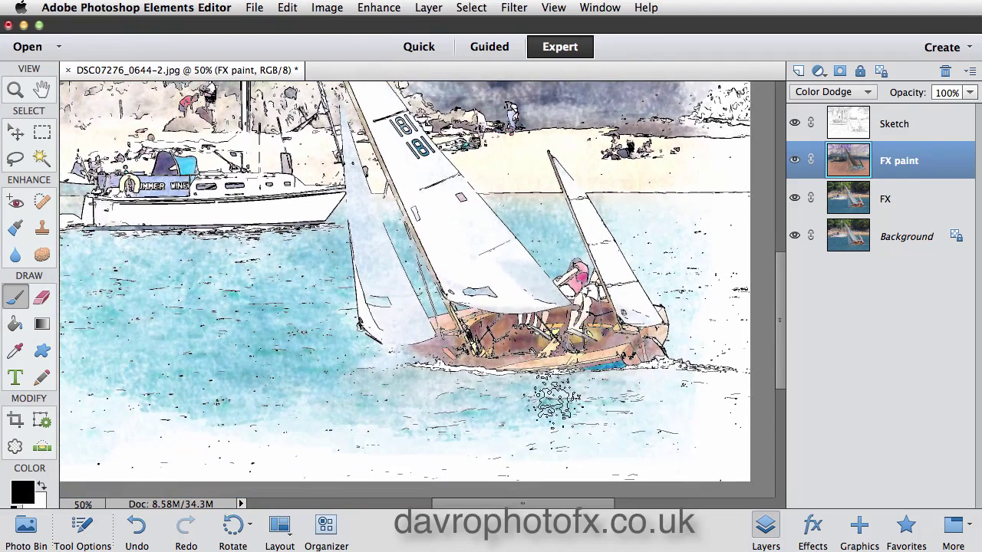
{"action": "mouse_move", "coordinate": [598, 280]}
{"action": "left_mouse_down"}
{"action": "mouse_move", "coordinate": [540, 299]}
{"action": "mouse_move", "coordinate": [529, 338]}
{"action": "mouse_move", "coordinate": [407, 333]}
{"action": "left_mouse_up"}
{"action": "mouse_move", "coordinate": [488, 345]}
{"action": "left_mouse_down"}
{"action": "mouse_move", "coordinate": [598, 373]}
{"action": "mouse_move", "coordinate": [625, 351]}
{"action": "mouse_move", "coordinate": [679, 358]}
{"action": "mouse_move", "coordinate": [679, 335]}
{"action": "mouse_move", "coordinate": [644, 354]}
{"action": "mouse_move", "coordinate": [659, 297]}
{"action": "mouse_move", "coordinate": [614, 366]}
{"action": "mouse_move", "coordinate": [630, 305]}
{"action": "mouse_move", "coordinate": [625, 276]}
{"action": "left_mouse_up"}
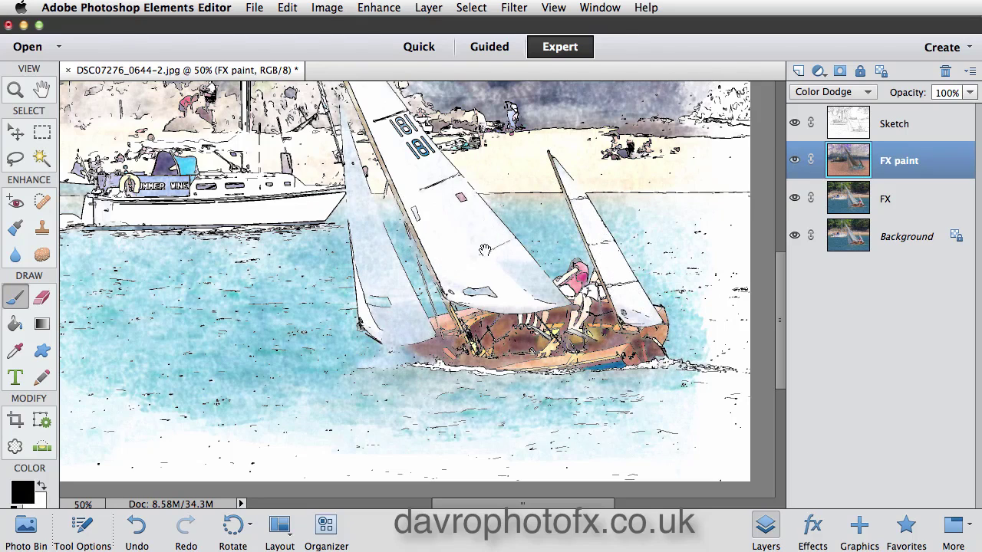
Select the Sketch layer and try the Multiply, Darken and Color Burn blend modes on it
{"action": "left_click_drag", "start_coordinate": [485, 250], "coordinate": [482, 320]}
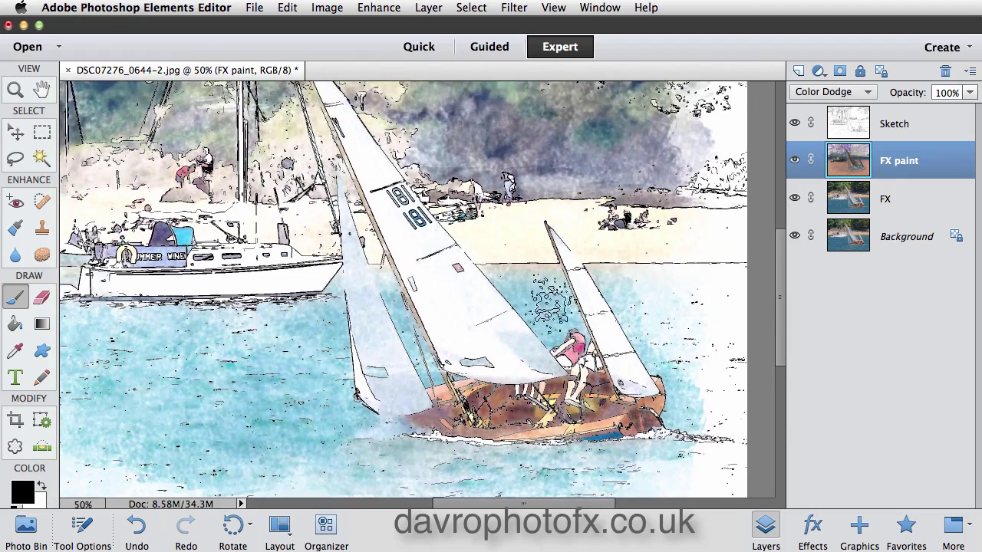
{"action": "left_click", "coordinate": [911, 130]}
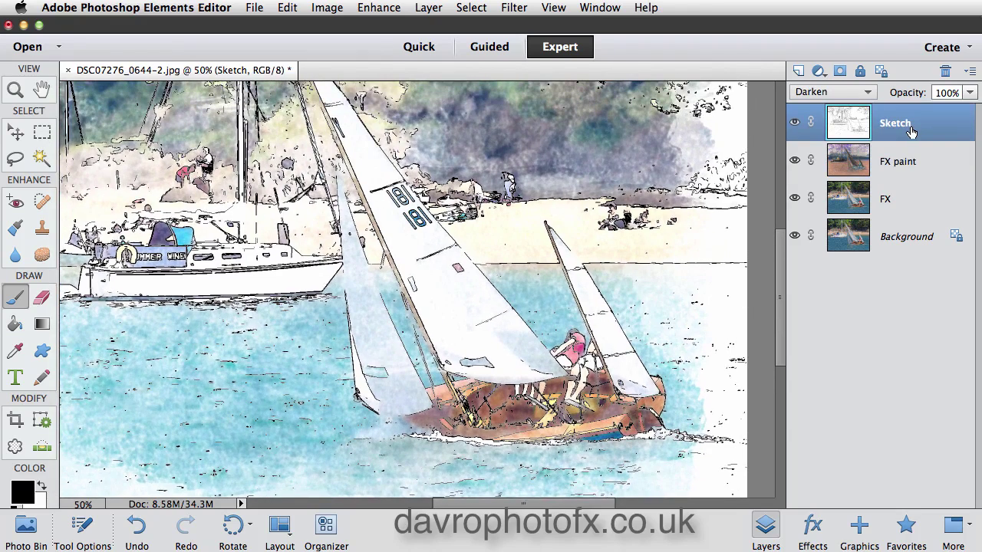
{"action": "left_click", "coordinate": [834, 93]}
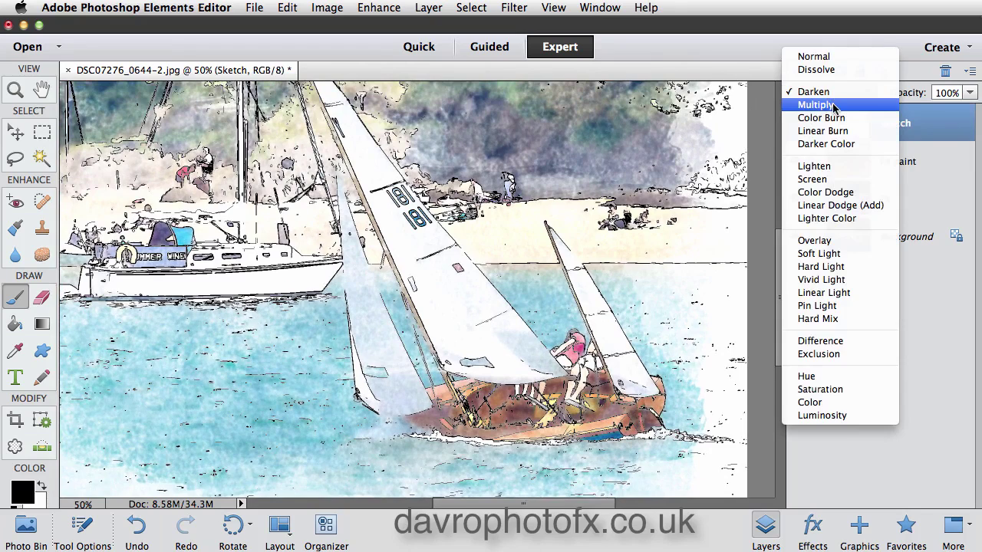
{"action": "left_click", "coordinate": [833, 105]}
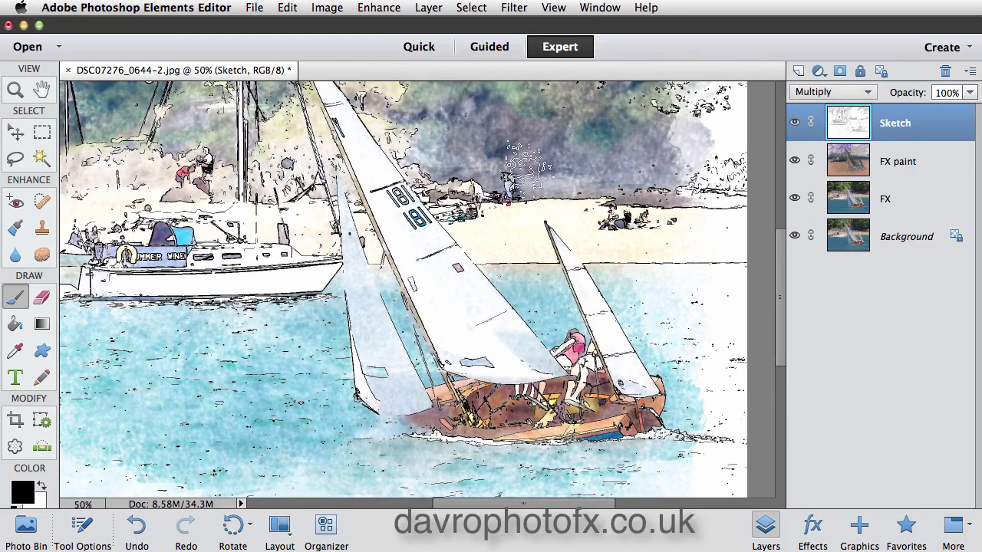
{"action": "left_click", "coordinate": [836, 99]}
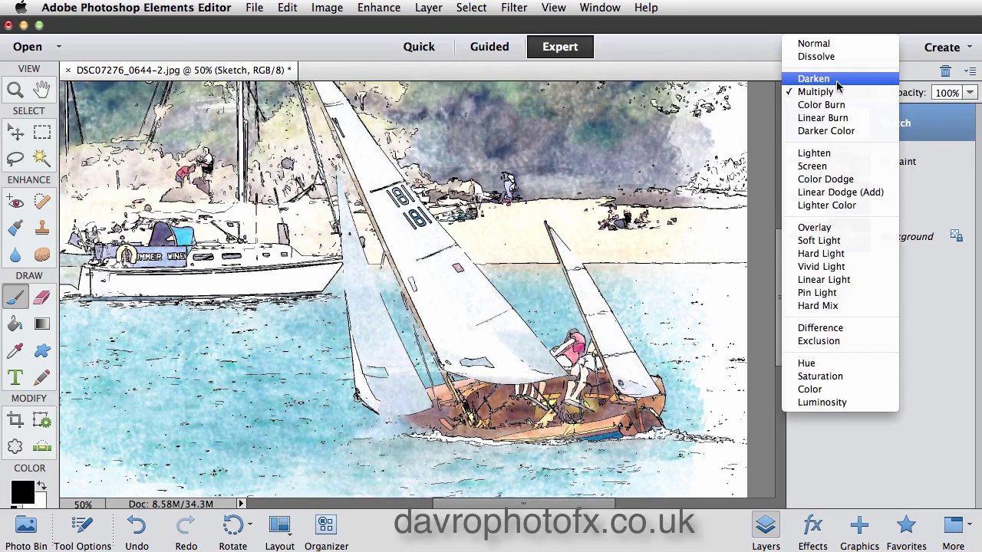
{"action": "left_click", "coordinate": [836, 80]}
{"action": "left_click", "coordinate": [839, 93]}
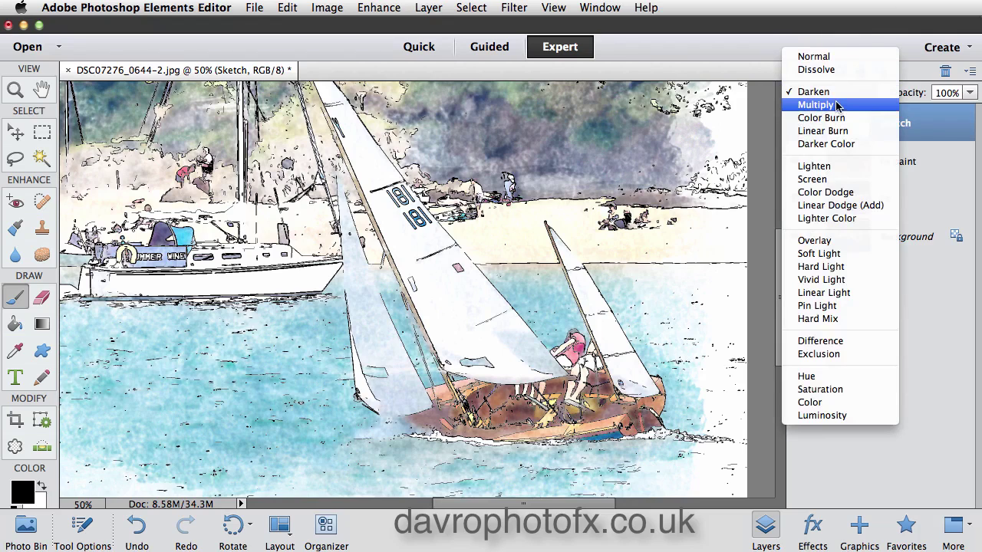
{"action": "left_click", "coordinate": [837, 105]}
{"action": "left_click", "coordinate": [838, 93]}
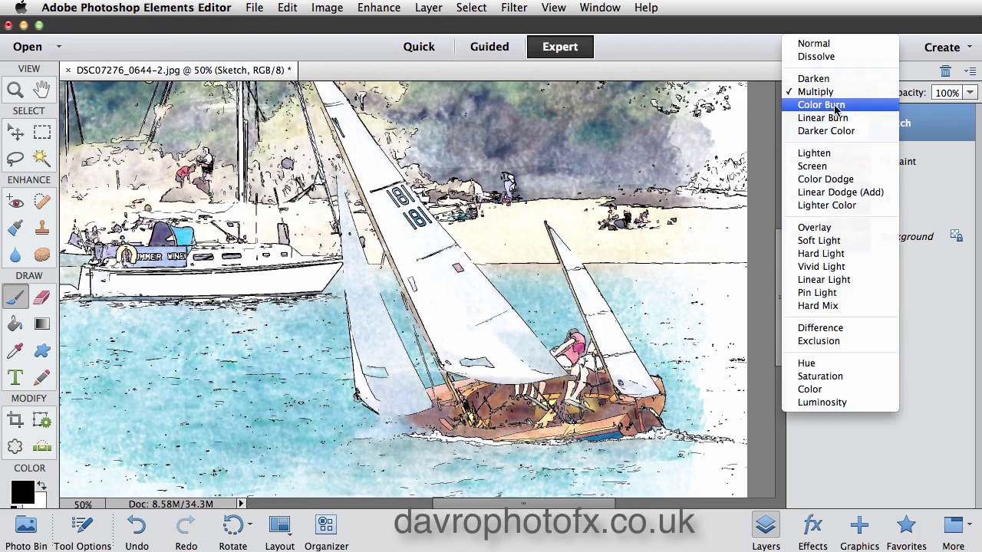
{"action": "left_click", "coordinate": [836, 105]}
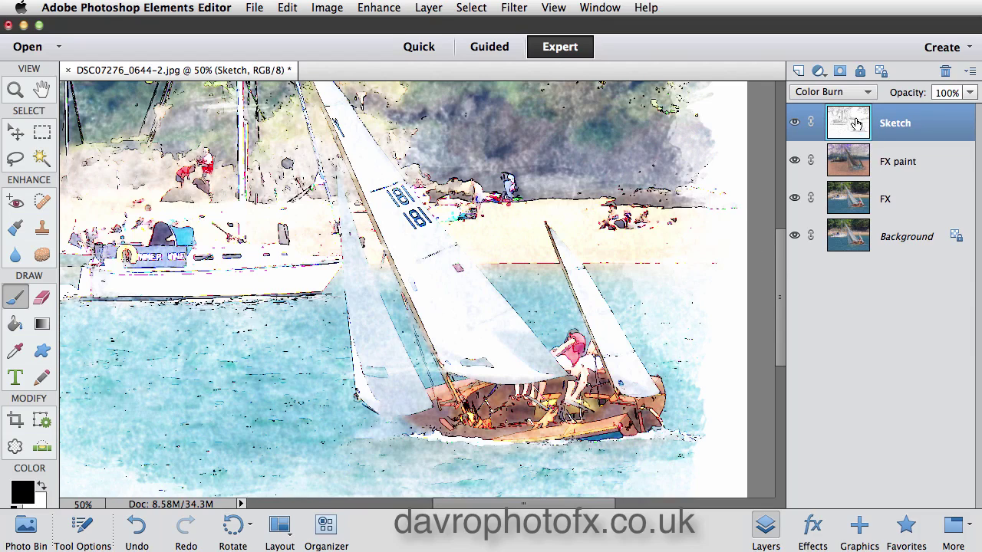
Try the Linear Burn and Darker Color blend modes on the Sketch layer
{"action": "left_click", "coordinate": [838, 93]}
{"action": "left_click", "coordinate": [842, 103]}
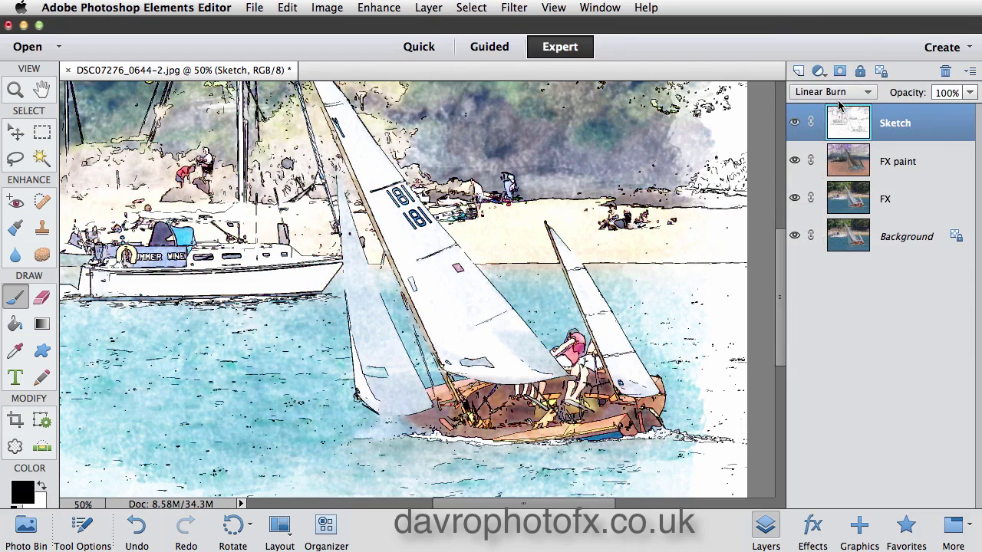
{"action": "left_click", "coordinate": [842, 93]}
{"action": "left_click", "coordinate": [840, 103]}
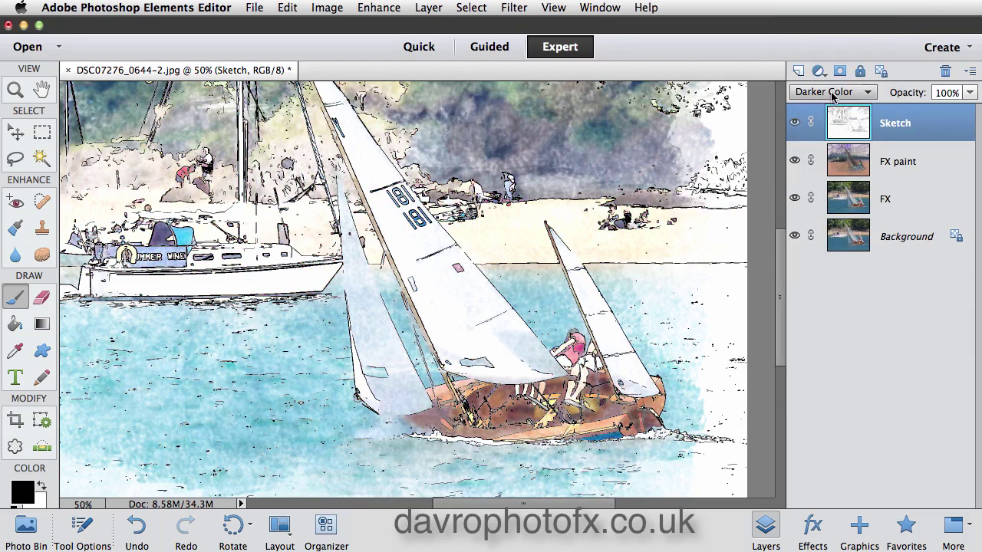
Set the Sketch layer to Color Burn and lower its opacity to 46%
{"action": "left_click", "coordinate": [832, 93]}
{"action": "left_click", "coordinate": [835, 67]}
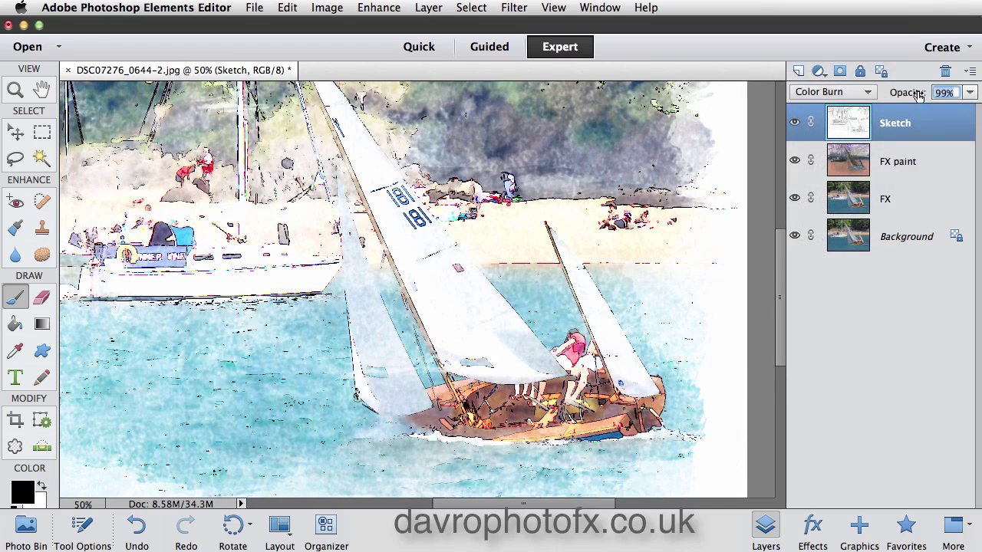
{"action": "mouse_move", "coordinate": [913, 93]}
{"action": "left_mouse_down"}
{"action": "mouse_move", "coordinate": [869, 94]}
{"action": "mouse_move", "coordinate": [881, 95]}
{"action": "left_mouse_up"}
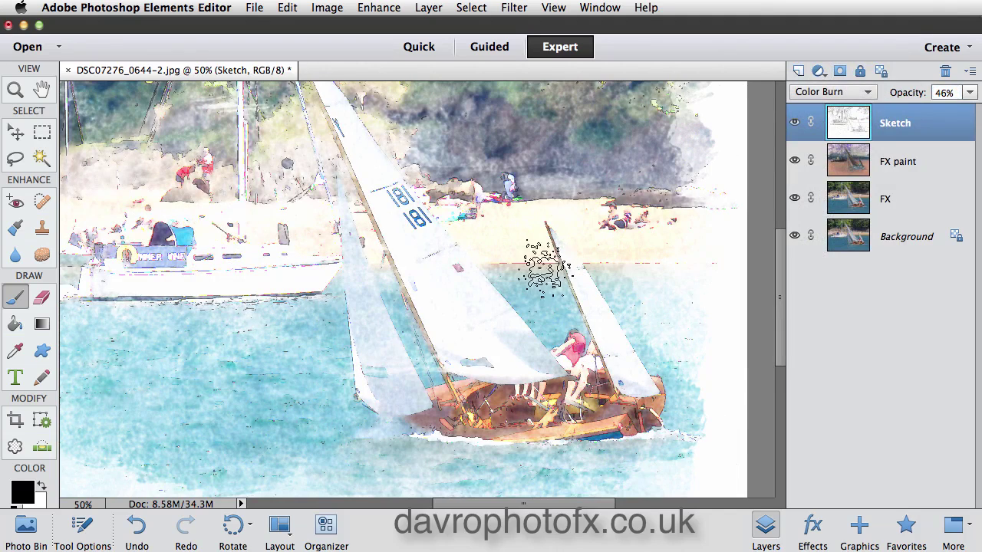
Compare the Darken and Color Burn blend modes on the Sketch layer at its reduced opacity
{"action": "left_click_drag", "start_coordinate": [455, 263], "coordinate": [532, 315]}
{"action": "left_click", "coordinate": [829, 92]}
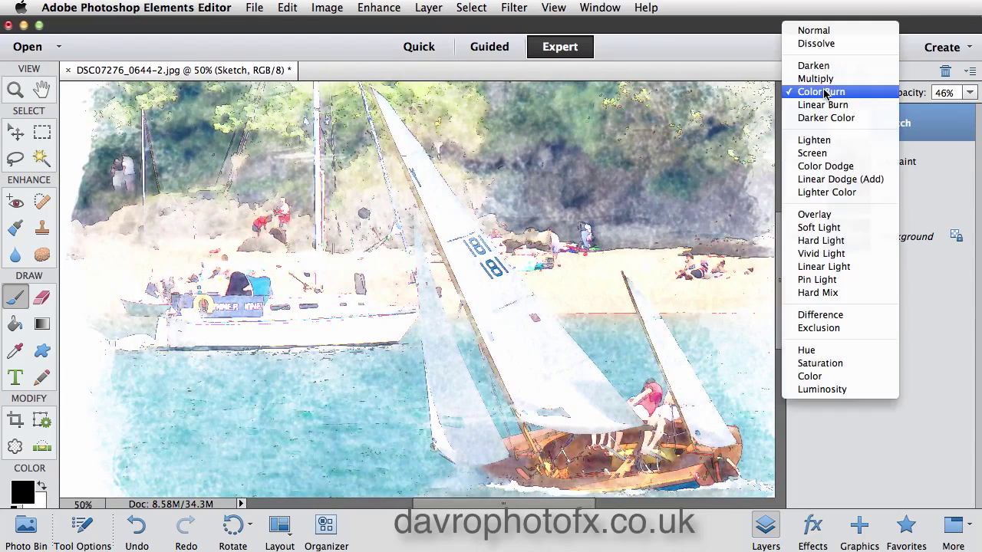
{"action": "left_click", "coordinate": [821, 64]}
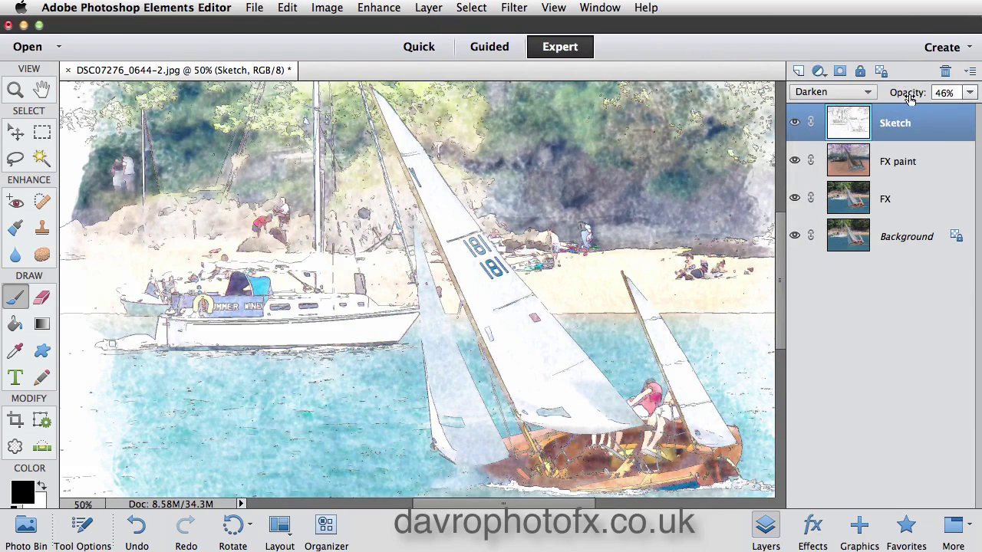
{"action": "left_click", "coordinate": [846, 92]}
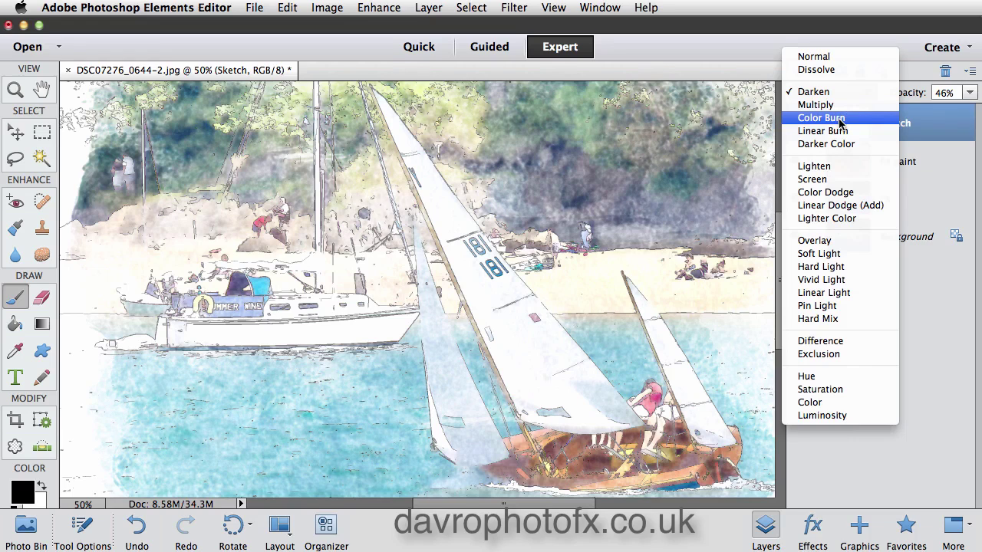
{"action": "left_click", "coordinate": [841, 118]}
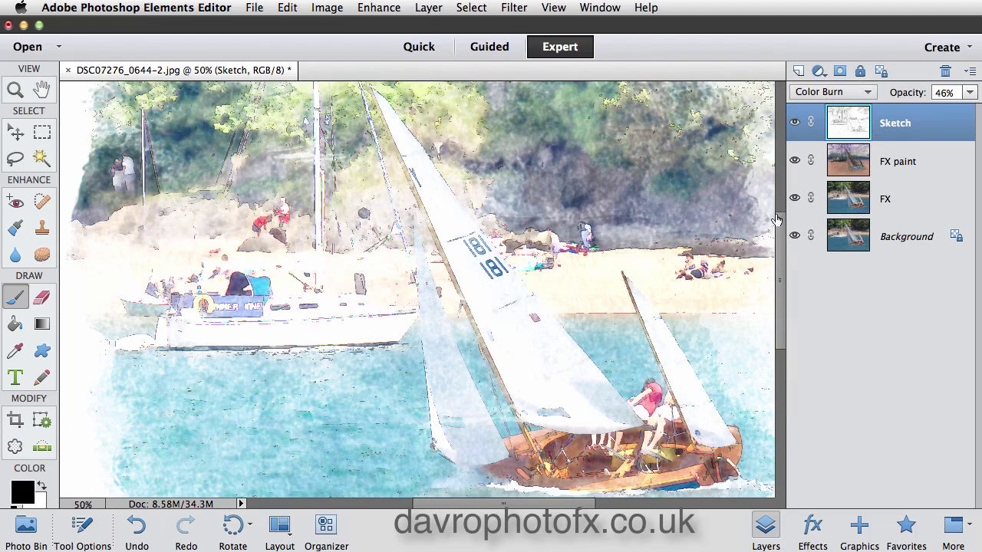
Set the Sketch layer's blend mode to Darker Color and its opacity to 35%
{"action": "left_click", "coordinate": [840, 93]}
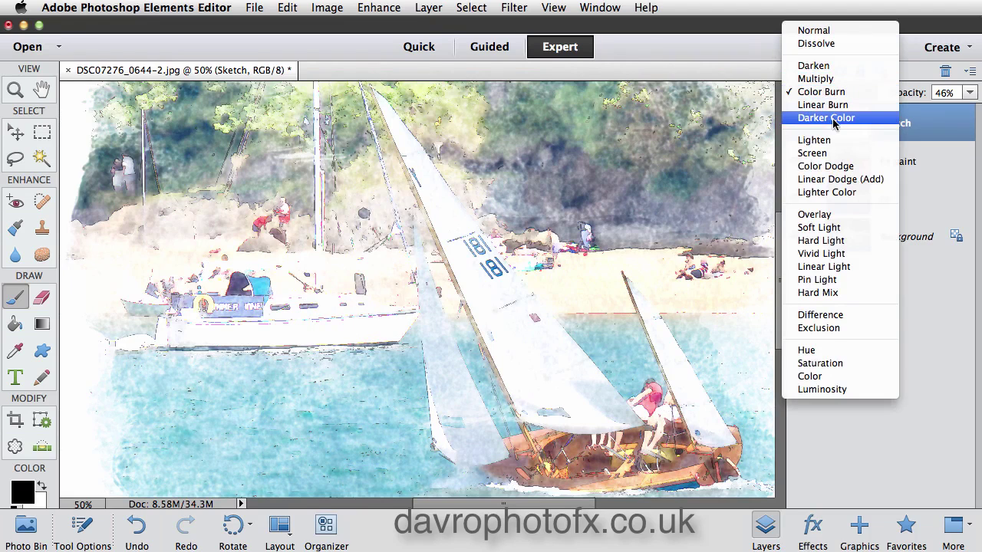
{"action": "left_click", "coordinate": [835, 125]}
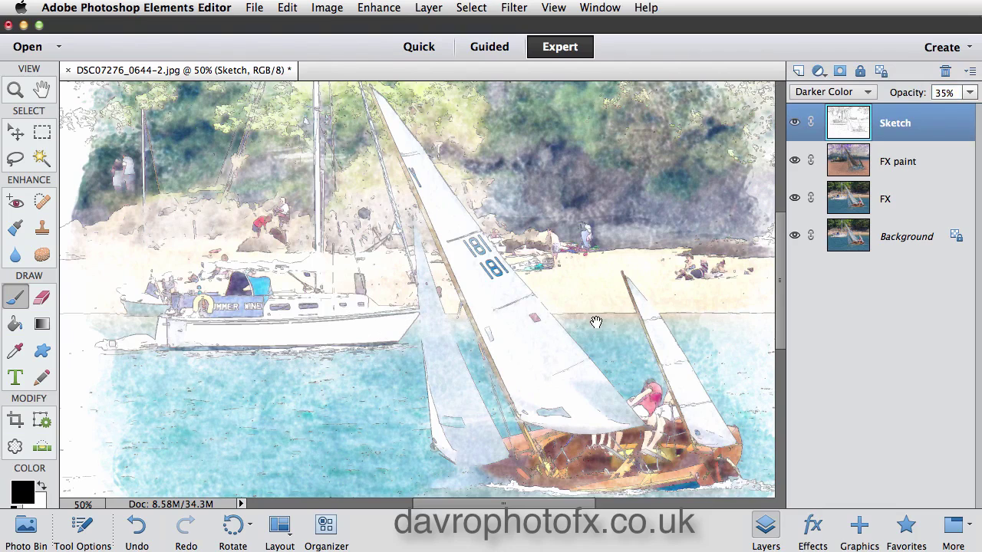
{"action": "left_click_drag", "start_coordinate": [594, 326], "coordinate": [544, 295]}
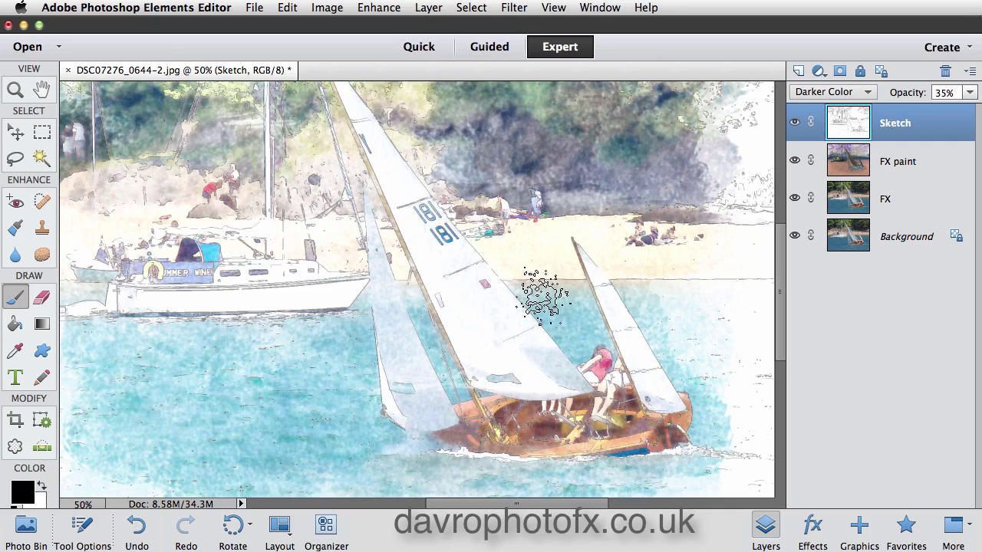
Add a new layer above Sketch and stamp a merged copy of all visible layers into it
{"action": "left_click", "coordinate": [799, 72]}
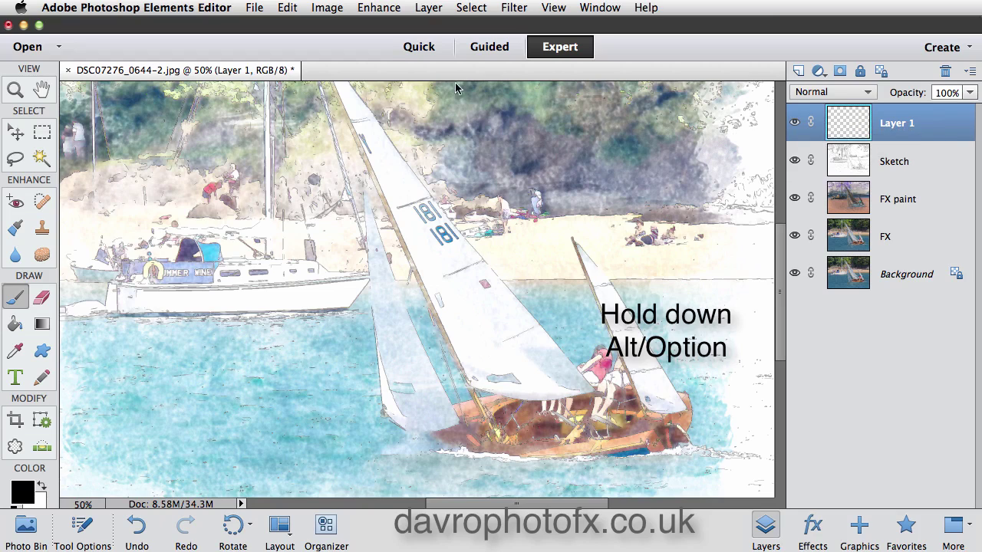
{"action": "left_click", "coordinate": [426, 7]}
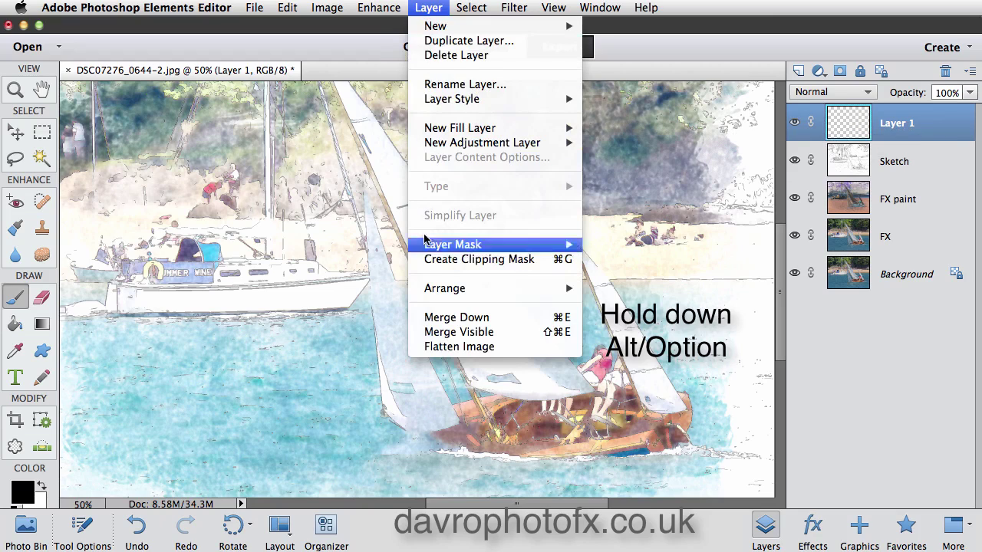
{"action": "left_click", "coordinate": [437, 332], "text": "alt"}
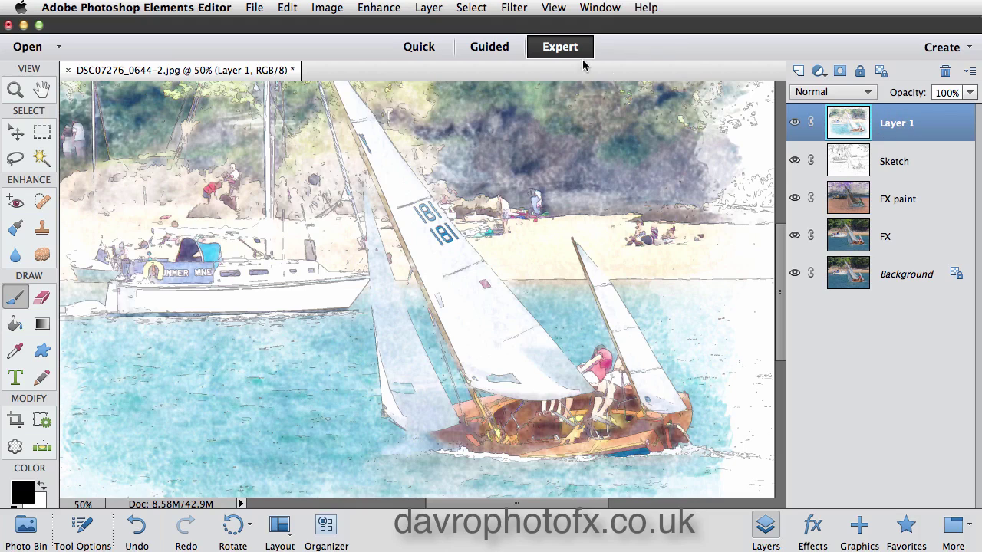
Open the Texturizer filter on the merged layer and set its preview to 100%, centred on the sailing boat
{"action": "left_click", "coordinate": [513, 10]}
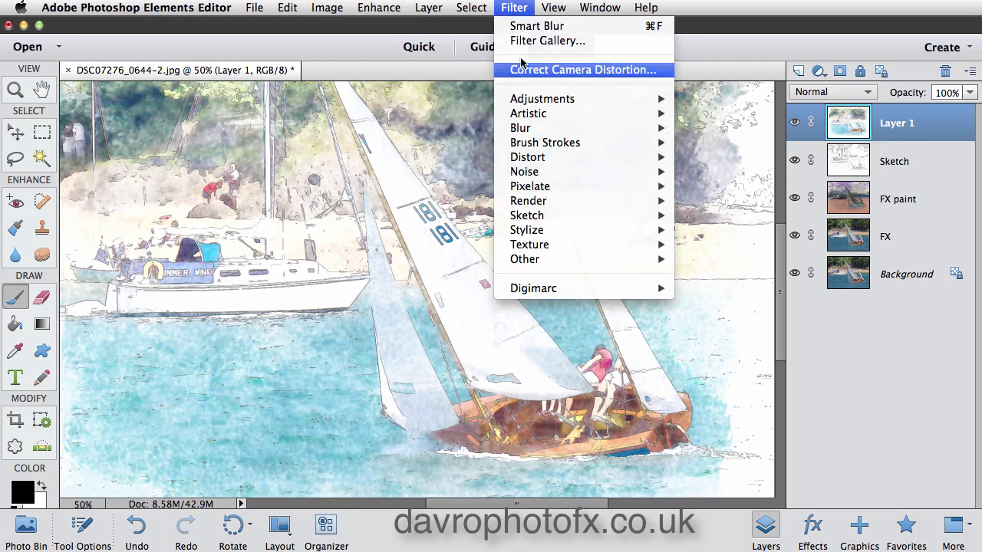
{"action": "mouse_move", "coordinate": [526, 247]}
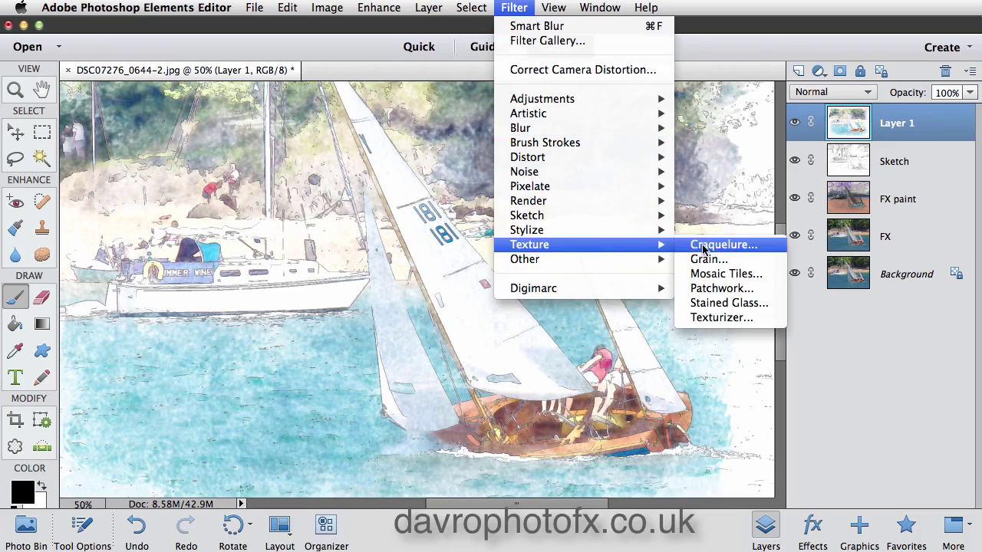
{"action": "left_click", "coordinate": [704, 318]}
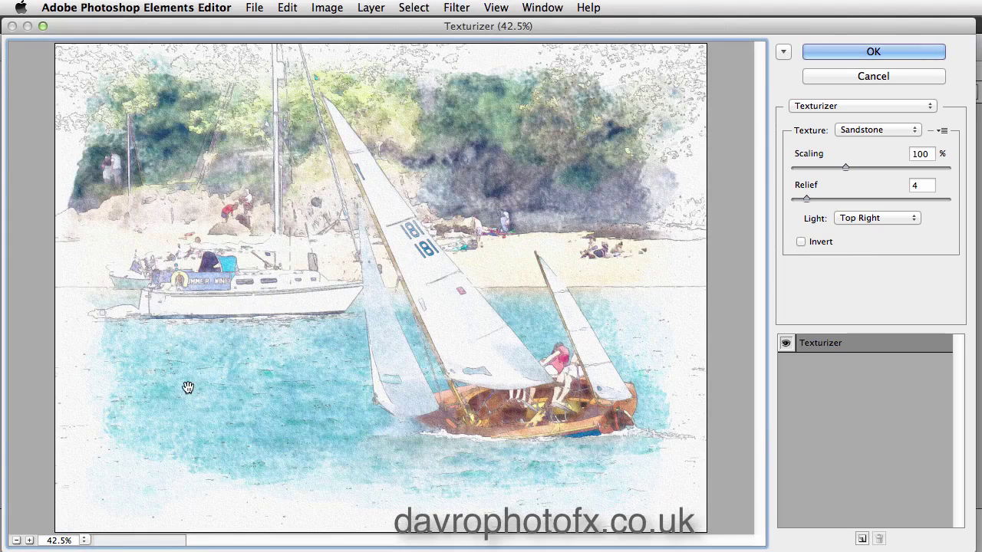
{"action": "left_click", "coordinate": [84, 541]}
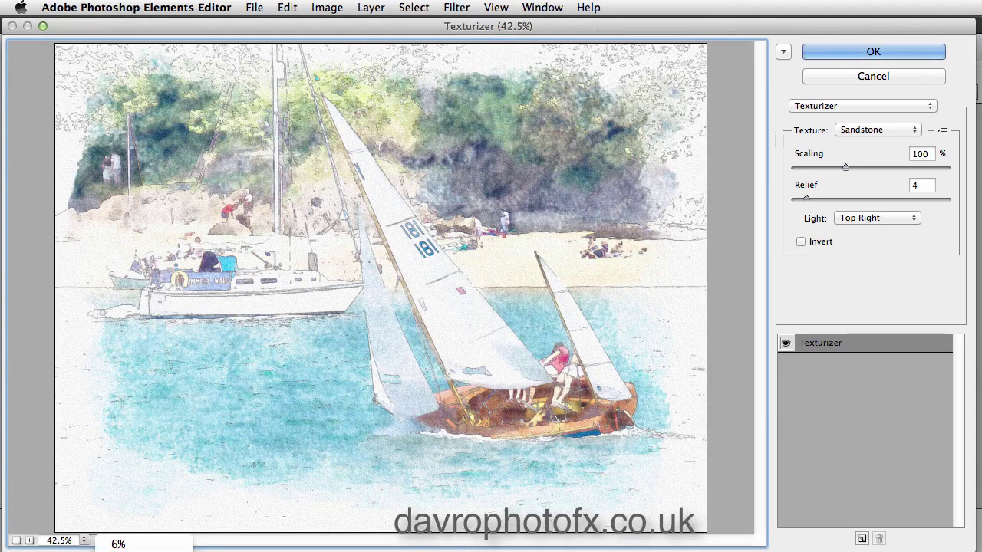
{"action": "left_click", "coordinate": [118, 544]}
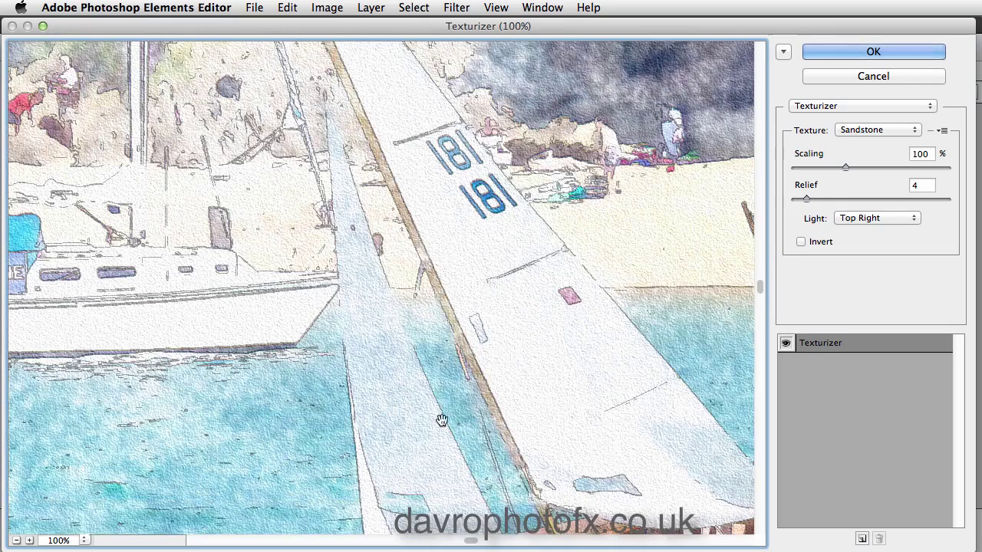
{"action": "left_click_drag", "start_coordinate": [482, 405], "coordinate": [294, 280]}
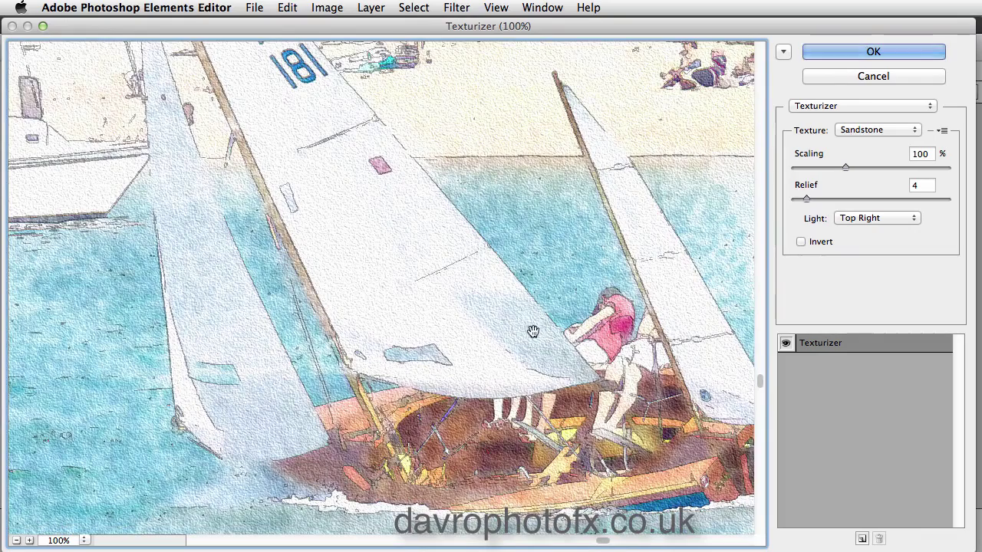
{"action": "left_click_drag", "start_coordinate": [530, 331], "coordinate": [485, 312]}
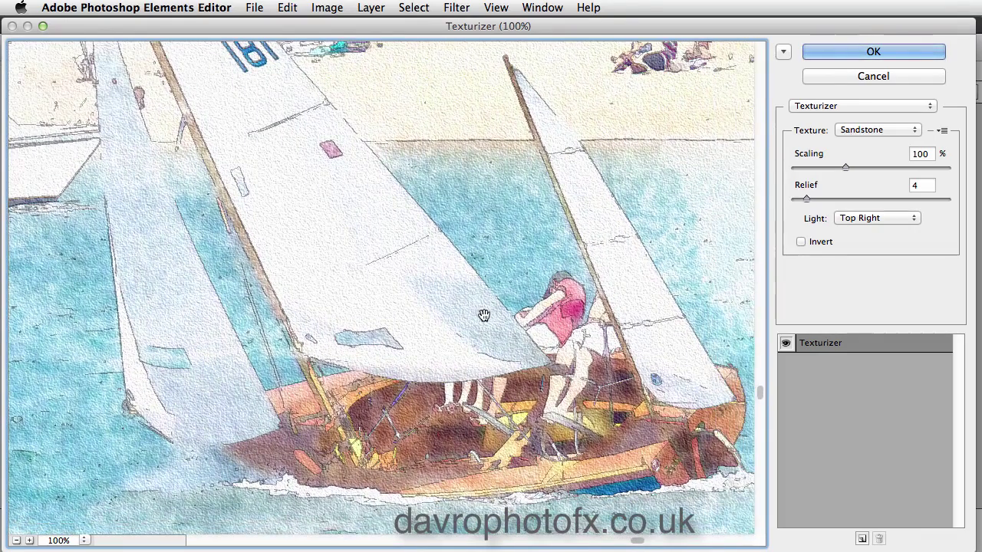
Try the Canvas texture in Texturizer, and switch back to Sandstone
{"action": "left_click", "coordinate": [864, 131]}
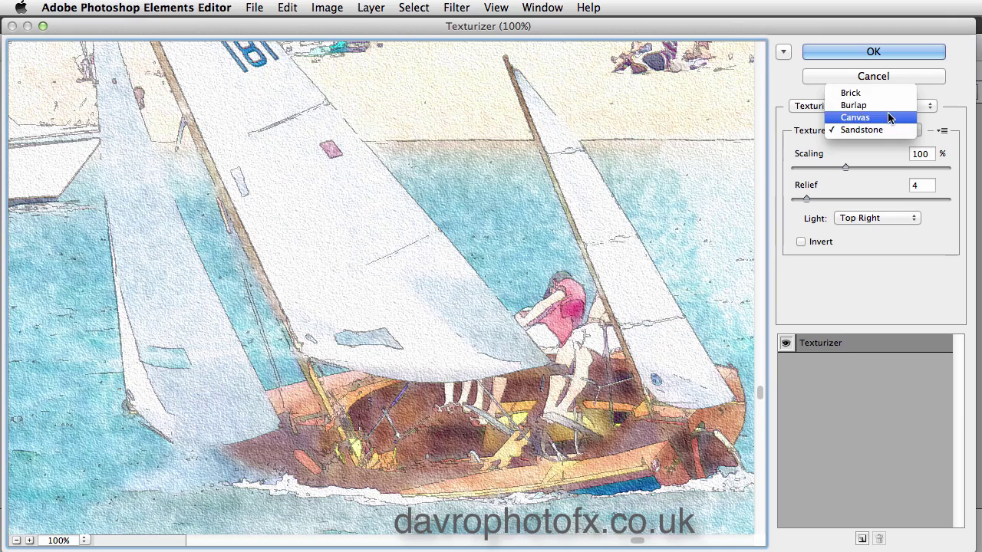
{"action": "left_click", "coordinate": [889, 117]}
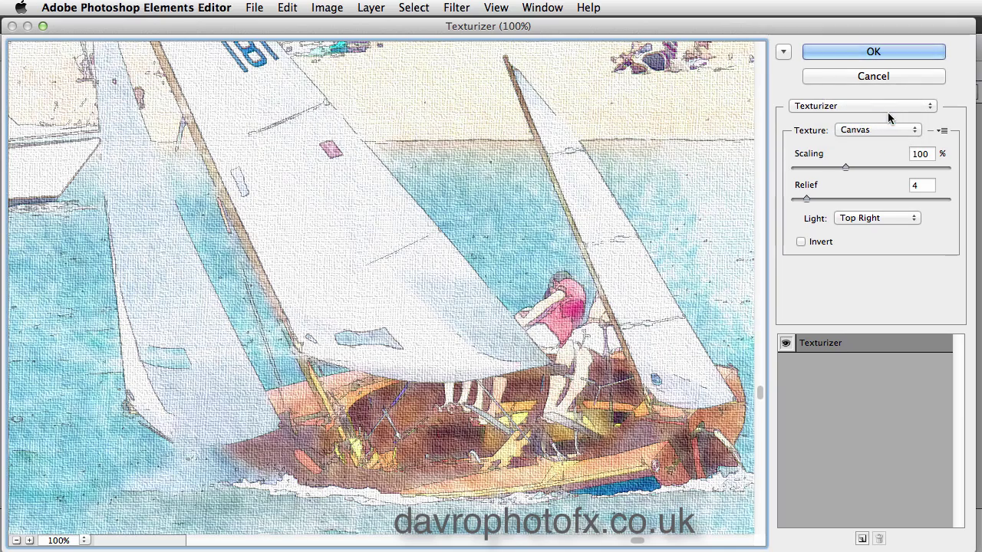
{"action": "left_click", "coordinate": [882, 130]}
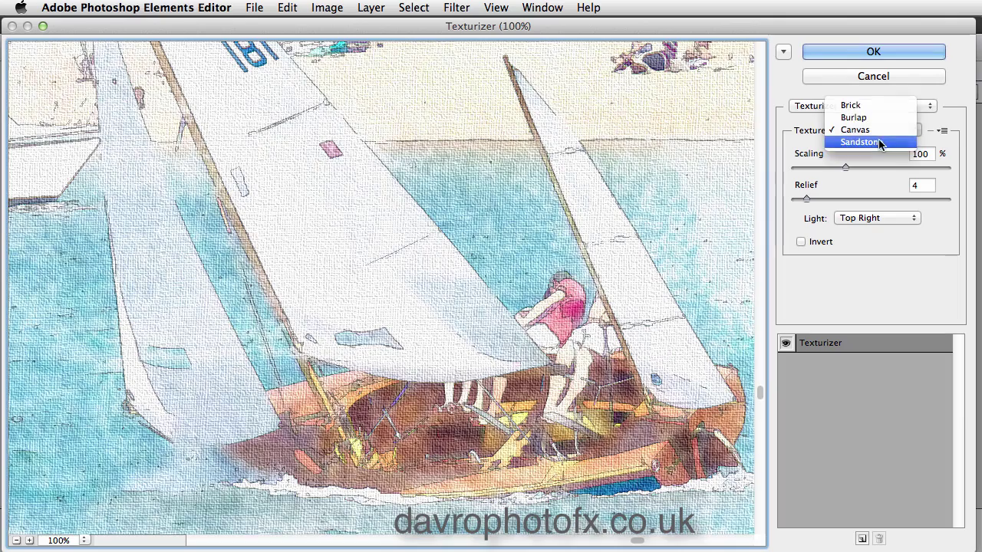
{"action": "left_click", "coordinate": [880, 143]}
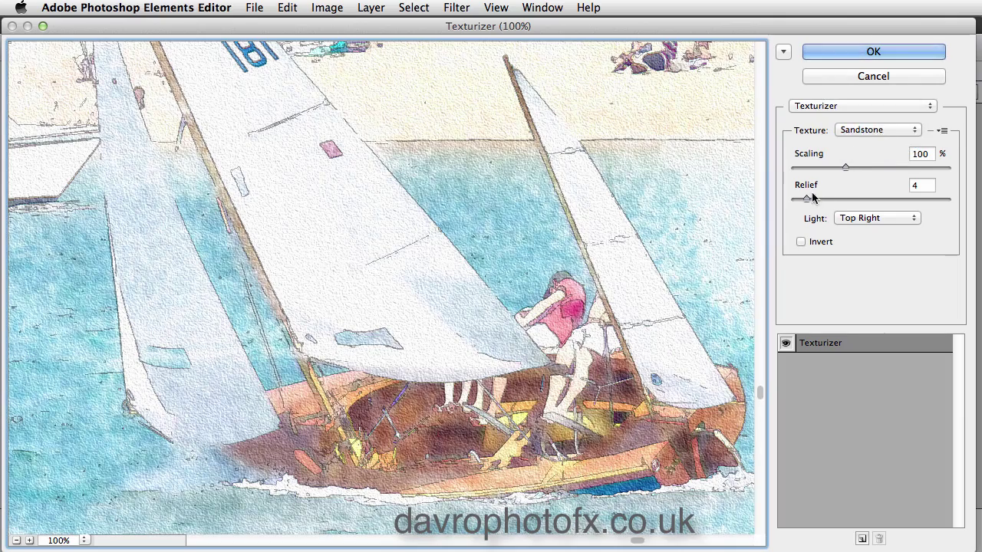
Keep the Texturizer light at Top Right, turn on Invert, and apply the Sandstone texture at 100% scaling and relief 4
{"action": "left_click", "coordinate": [854, 218]}
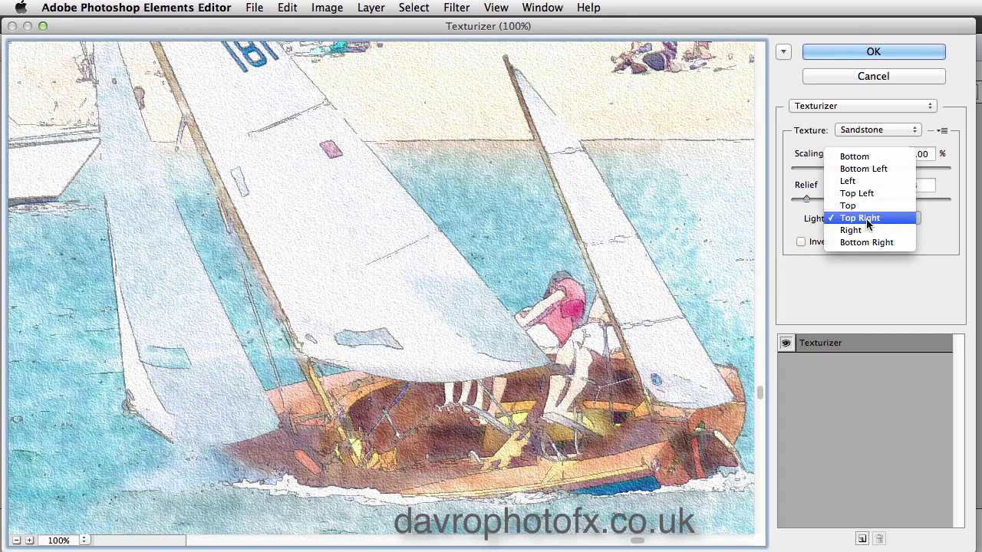
{"action": "left_click", "coordinate": [870, 219]}
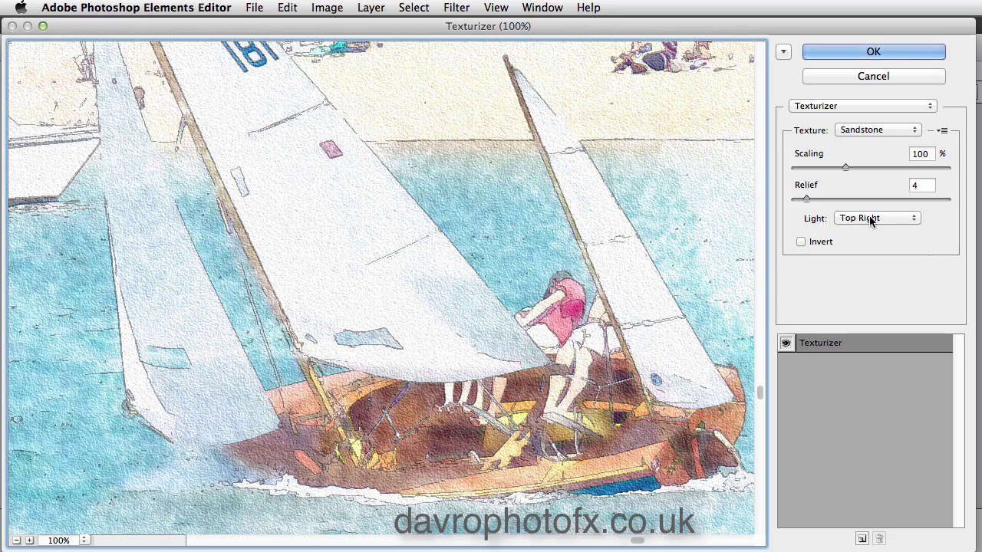
{"action": "left_click", "coordinate": [800, 242]}
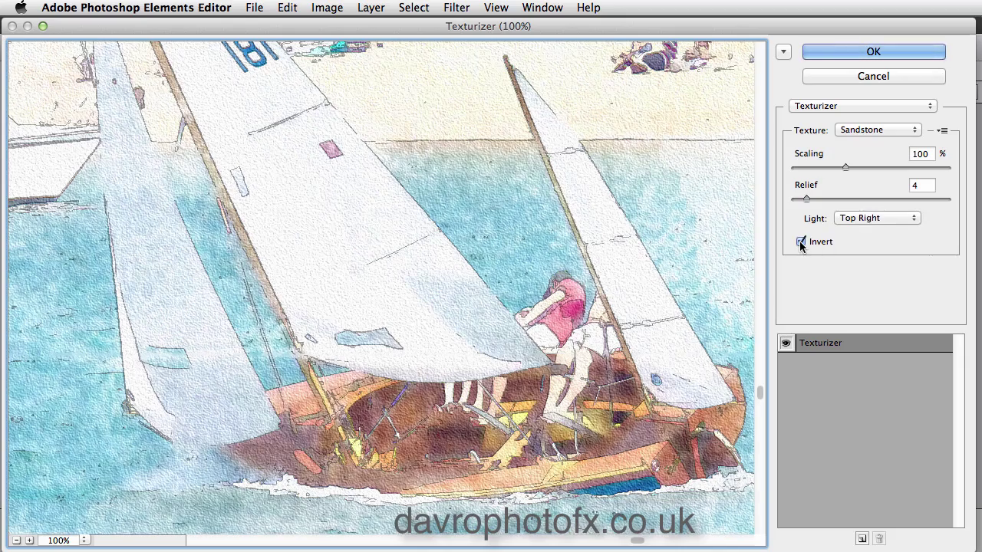
{"action": "left_click", "coordinate": [800, 242]}
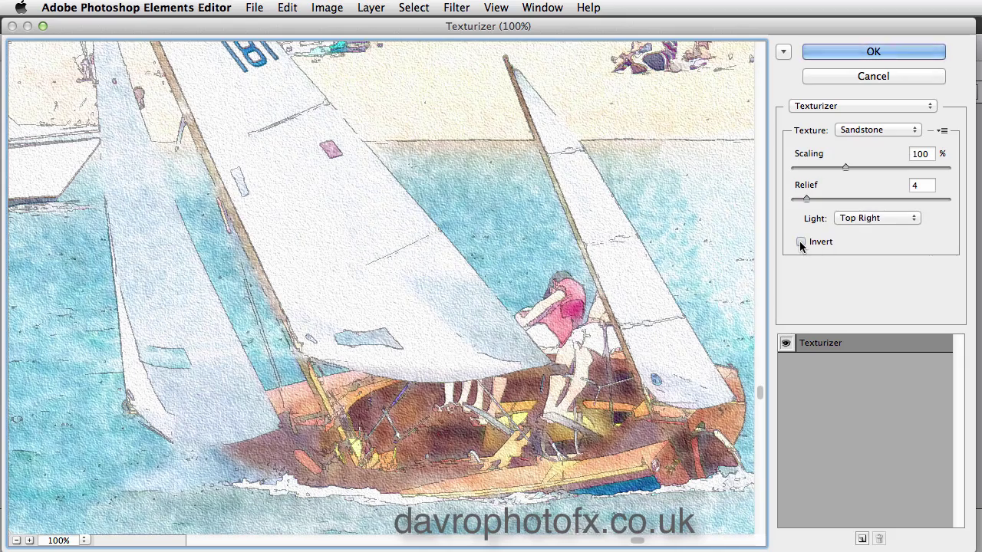
{"action": "left_click", "coordinate": [800, 242]}
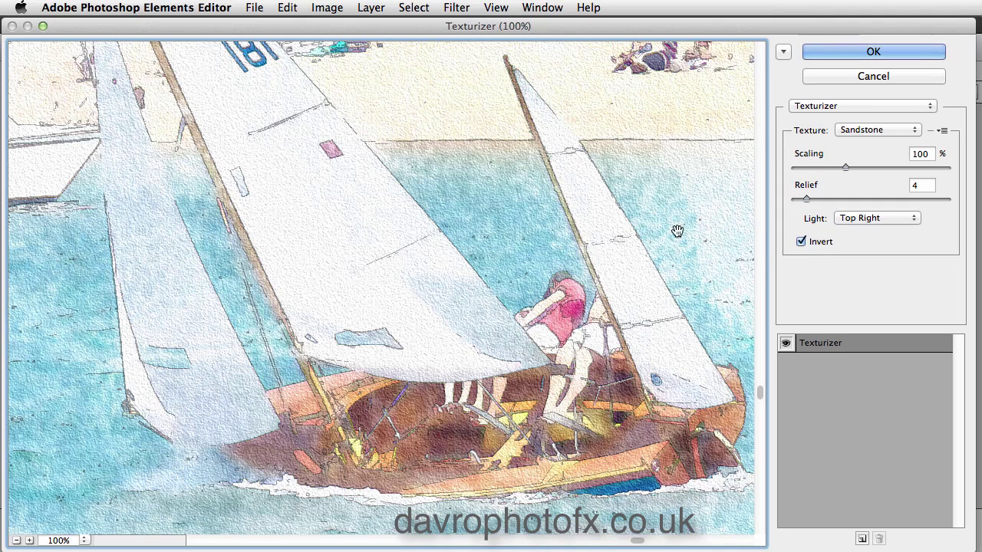
{"action": "left_click", "coordinate": [851, 51]}
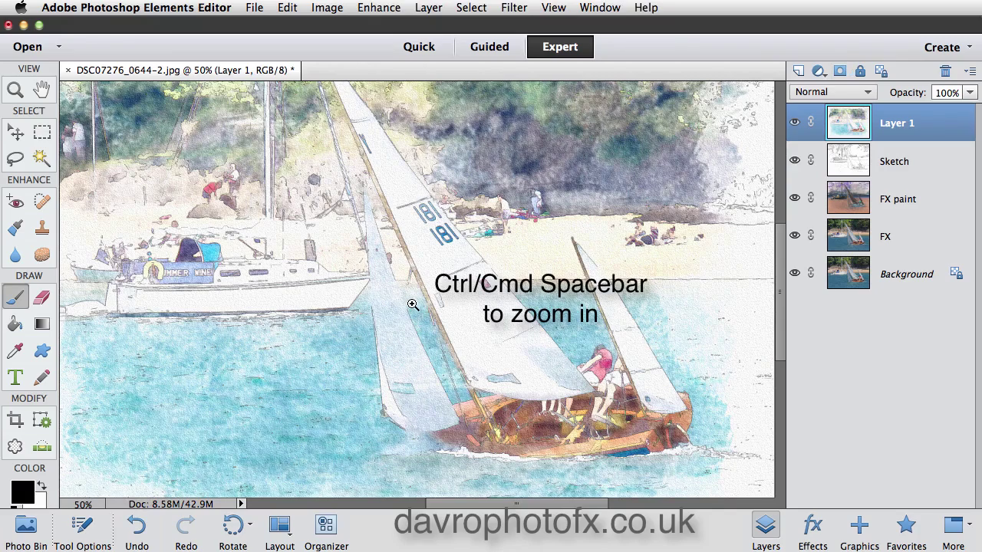
Examine the applied paper texture on the sailing boat and its sails at several magnifications up to 100%
{"action": "left_click", "coordinate": [413, 304]}
{"action": "left_click", "coordinate": [413, 305]}
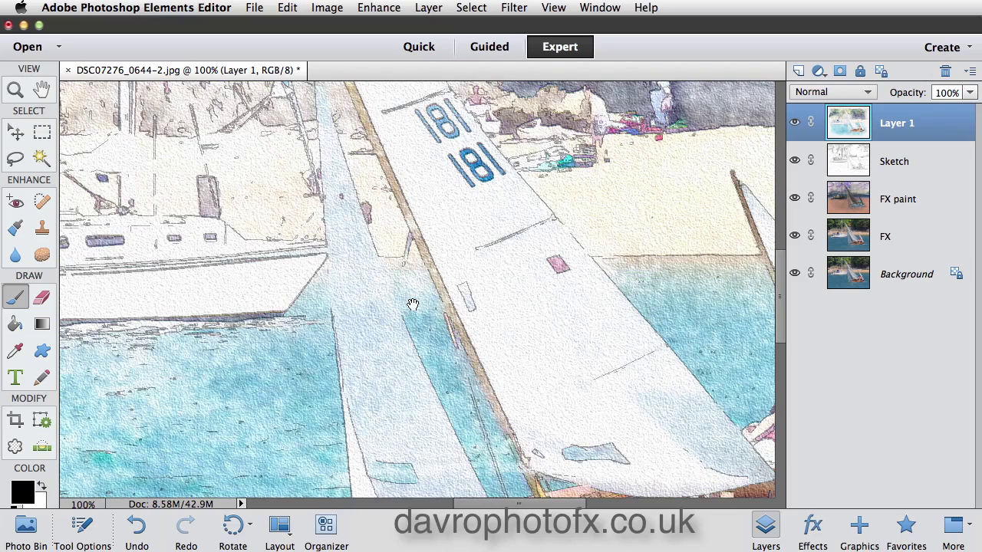
{"action": "left_click", "coordinate": [413, 305], "text": "alt"}
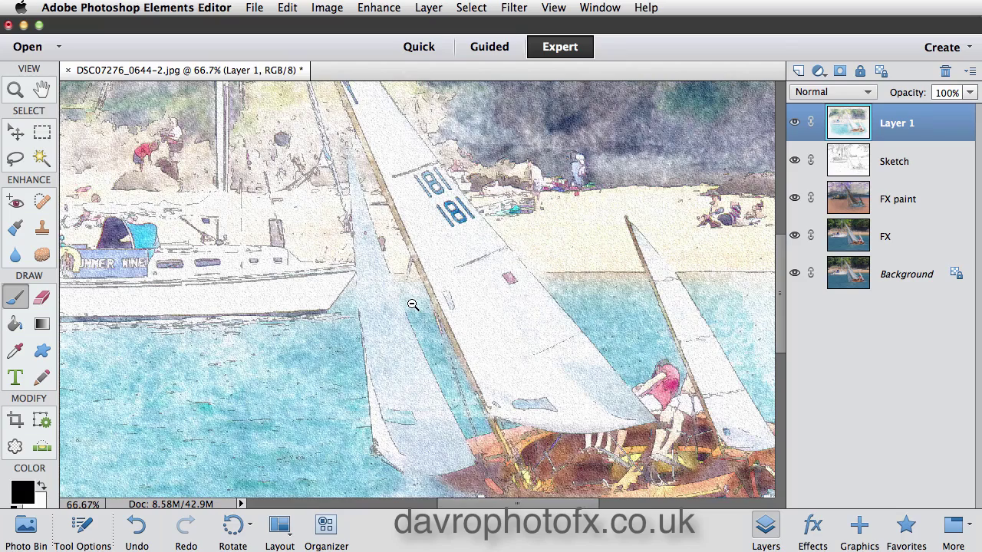
{"action": "left_click", "coordinate": [412, 304], "text": "alt"}
{"action": "left_click", "coordinate": [413, 305], "text": "alt"}
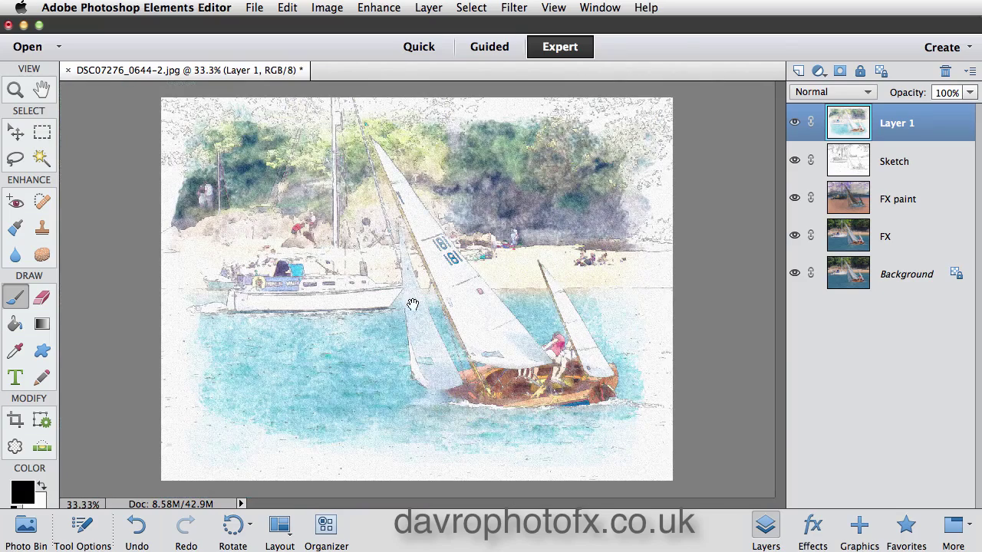
{"action": "left_click", "coordinate": [413, 305]}
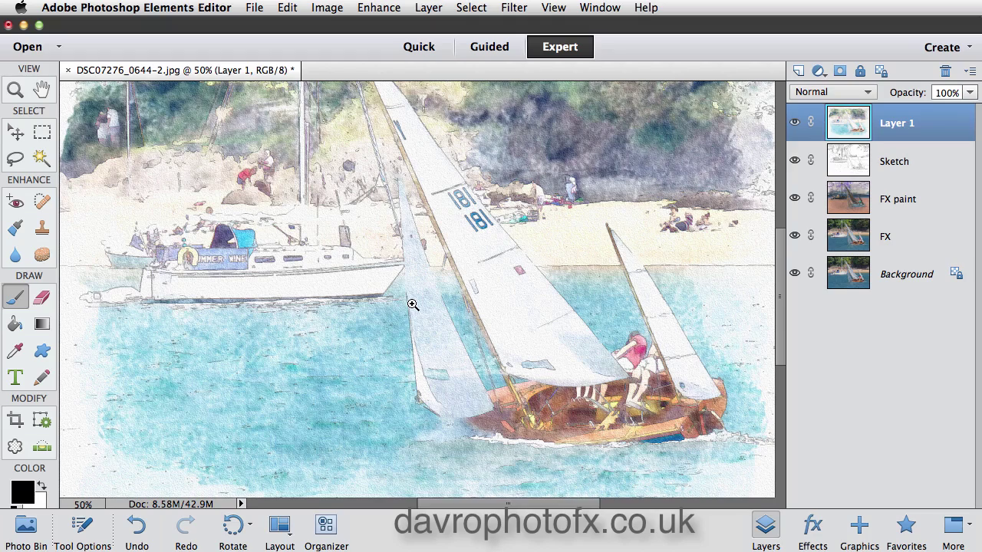
{"action": "left_click", "coordinate": [413, 305]}
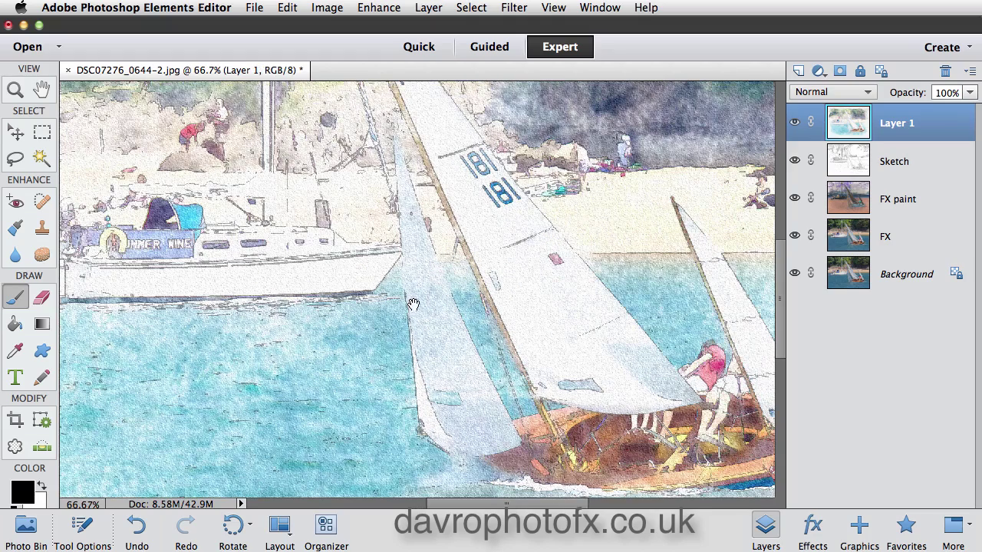
{"action": "left_click_drag", "start_coordinate": [441, 305], "coordinate": [387, 305]}
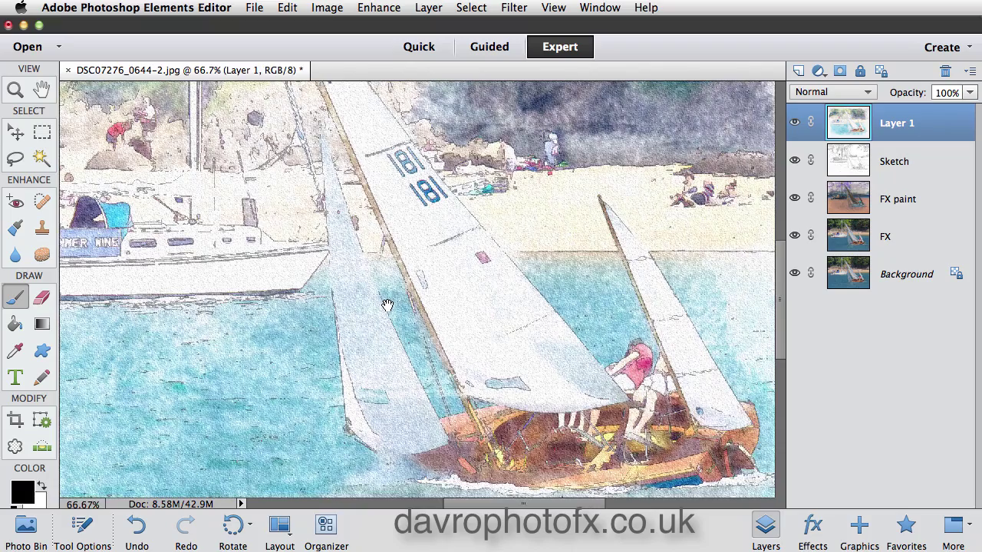
{"action": "scroll", "coordinate": [388, 305], "scroll_direction": "right", "scroll_amount": 3}
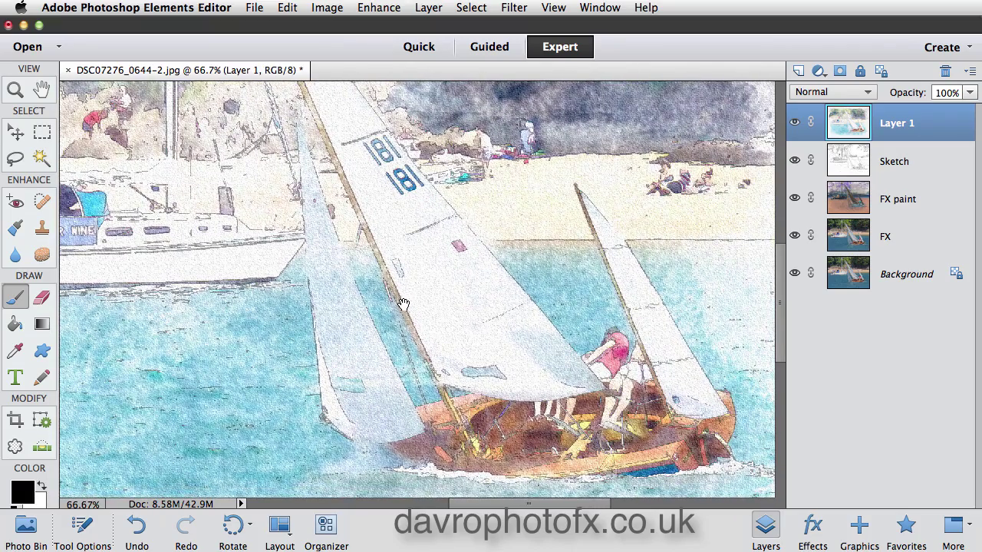
{"action": "left_click", "coordinate": [403, 304]}
{"action": "left_click_drag", "start_coordinate": [487, 321], "coordinate": [458, 287]}
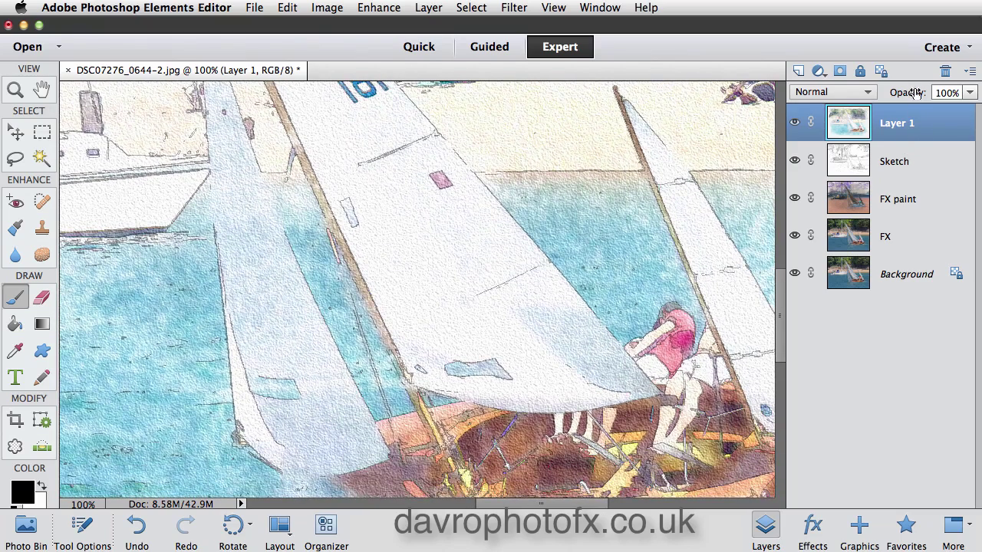
{"action": "left_click_drag", "start_coordinate": [915, 92], "coordinate": [894, 92]}
{"action": "left_click_drag", "start_coordinate": [521, 314], "coordinate": [694, 324]}
Select the FX paint layer and examine the moored boat, the figures on the rocks and the trees at 100%
{"action": "left_click", "coordinate": [909, 162]}
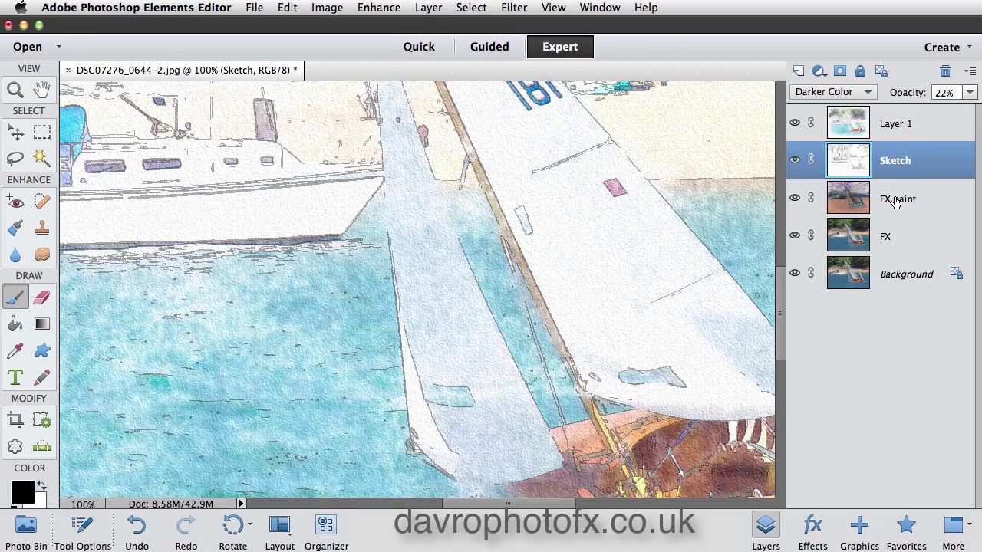
{"action": "left_click", "coordinate": [895, 201]}
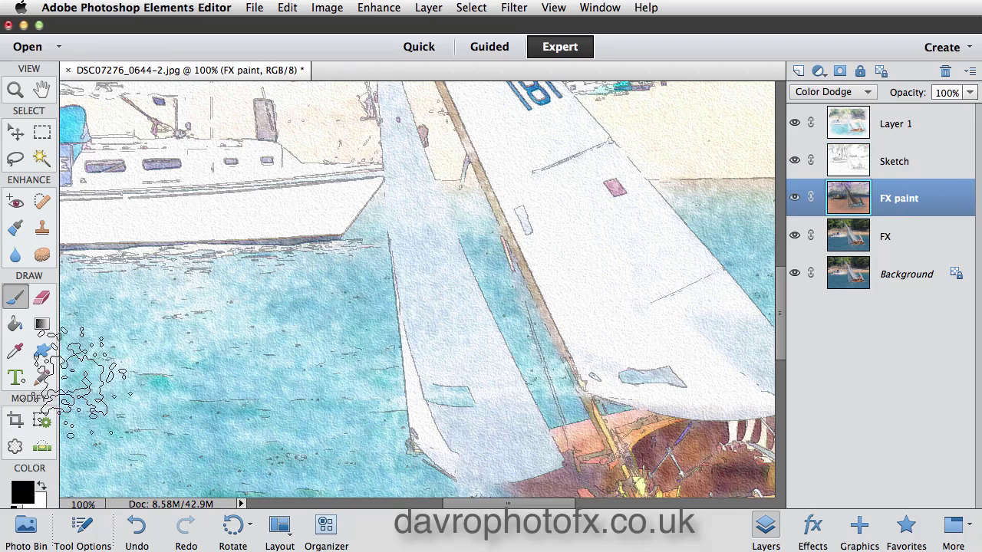
{"action": "scroll", "coordinate": [230, 265], "scroll_direction": "left", "scroll_amount": 6}
{"action": "scroll", "coordinate": [230, 265], "scroll_direction": "up", "scroll_amount": 2}
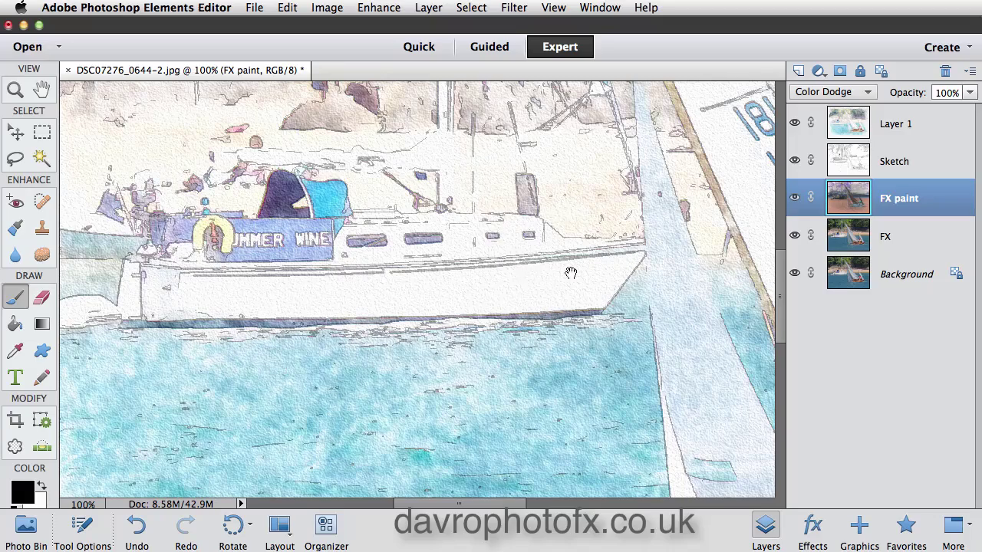
{"action": "left_click_drag", "start_coordinate": [427, 252], "coordinate": [442, 351]}
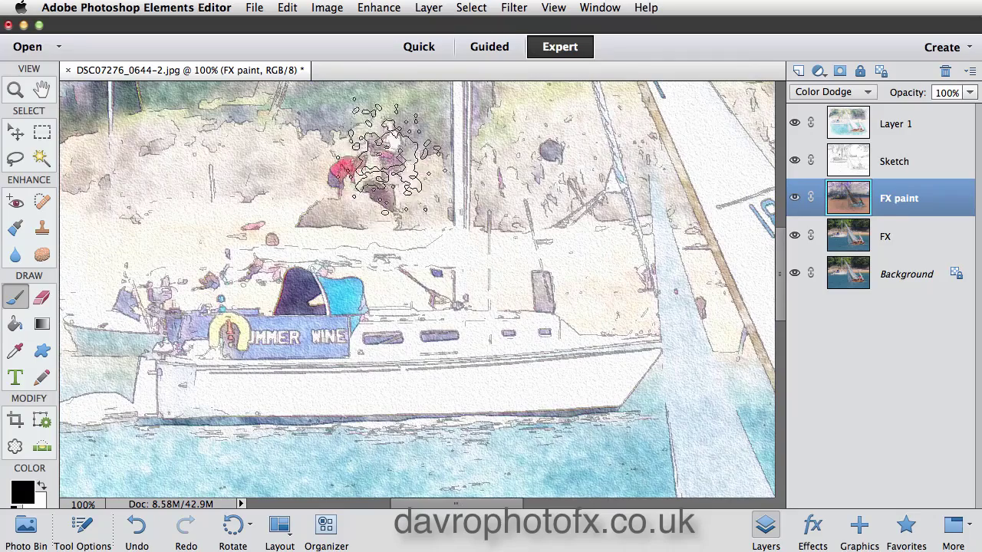
{"action": "mouse_move", "coordinate": [365, 165]}
{"action": "left_mouse_down"}
{"action": "mouse_move", "coordinate": [345, 142]}
{"action": "mouse_move", "coordinate": [322, 146]}
{"action": "mouse_move", "coordinate": [276, 181]}
{"action": "mouse_move", "coordinate": [311, 226]}
{"action": "left_mouse_up"}
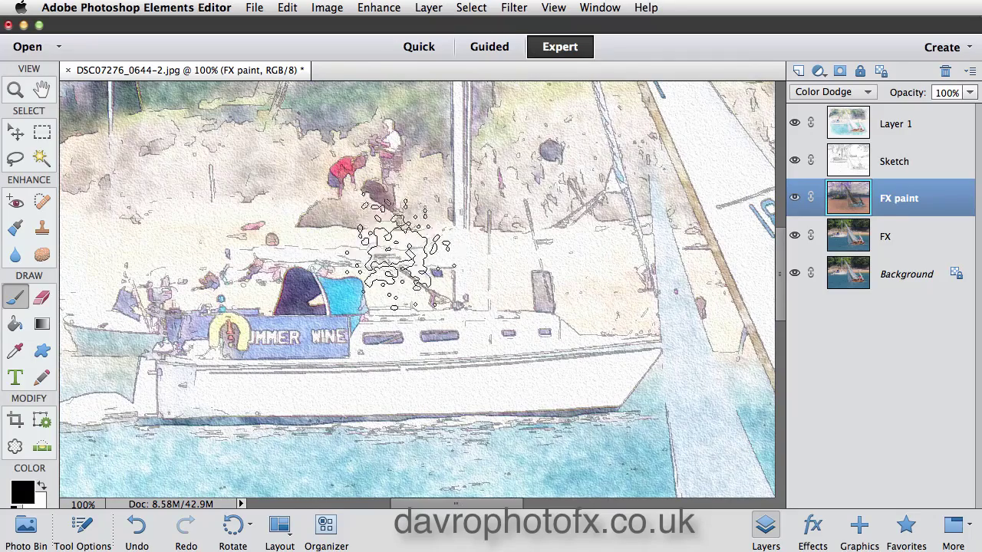
{"action": "scroll", "coordinate": [369, 223], "scroll_direction": "up", "scroll_amount": 3}
{"action": "scroll", "coordinate": [215, 184], "scroll_direction": "left", "scroll_amount": 4}
{"action": "scroll", "coordinate": [214, 184], "scroll_direction": "up", "scroll_amount": 2}
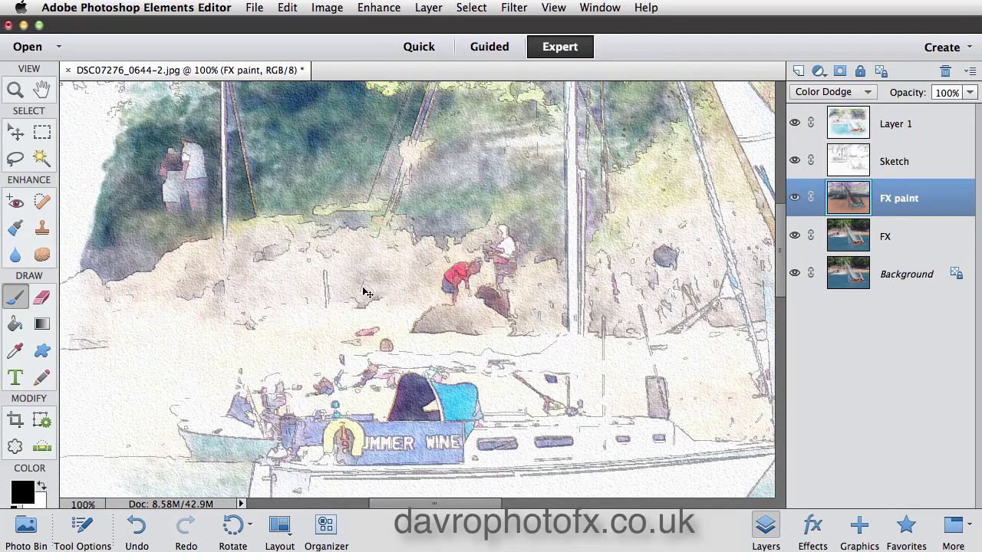
Fit the whole artwork in view, set the canvas surround to black, and hide the tools and layers panels
{"action": "key", "text": "super+0"}
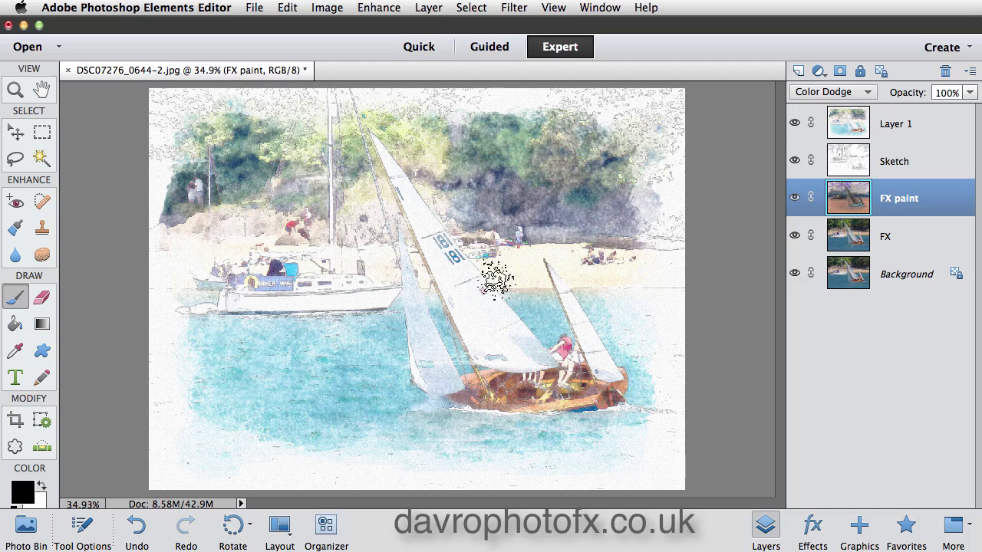
{"action": "right_click", "coordinate": [725, 239]}
{"action": "left_click", "coordinate": [756, 261]}
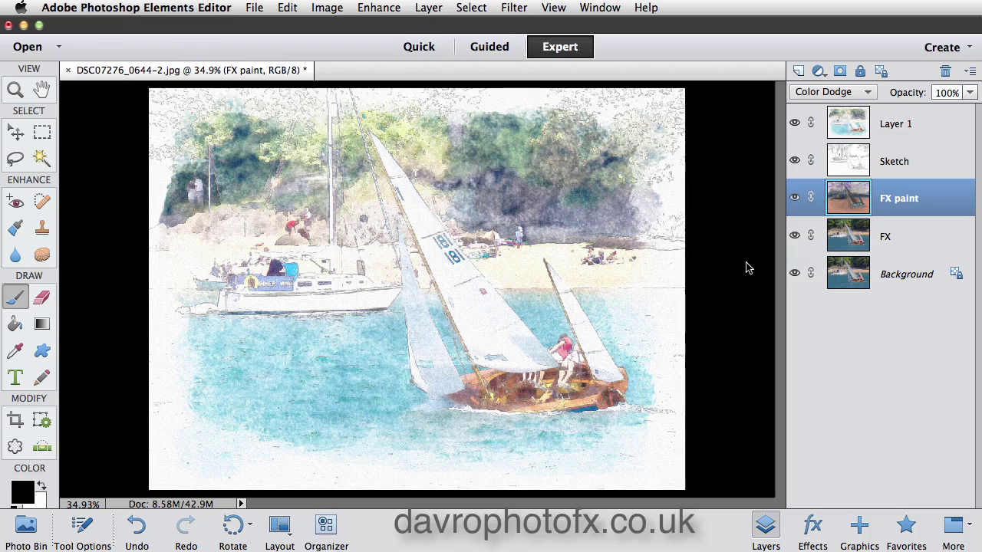
{"action": "key", "text": "Tab"}
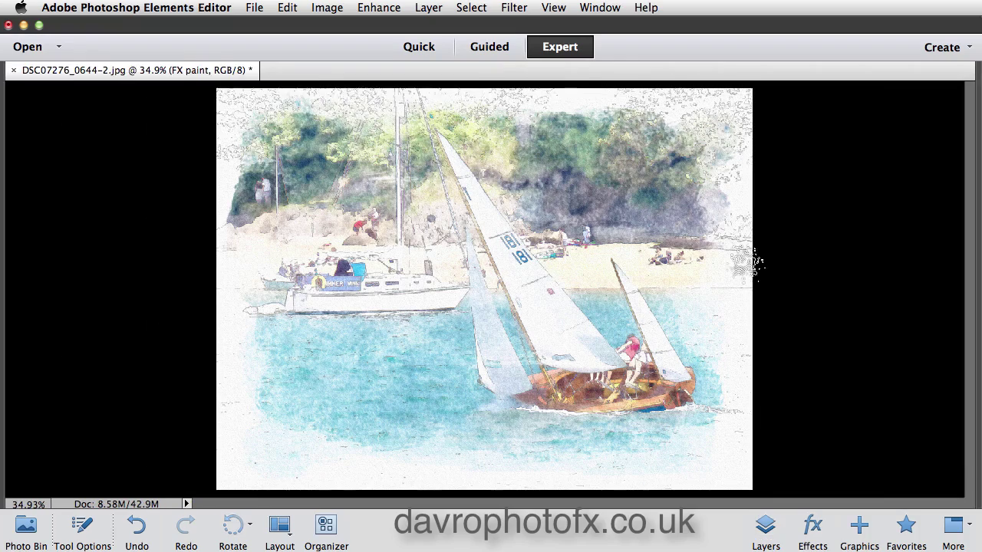